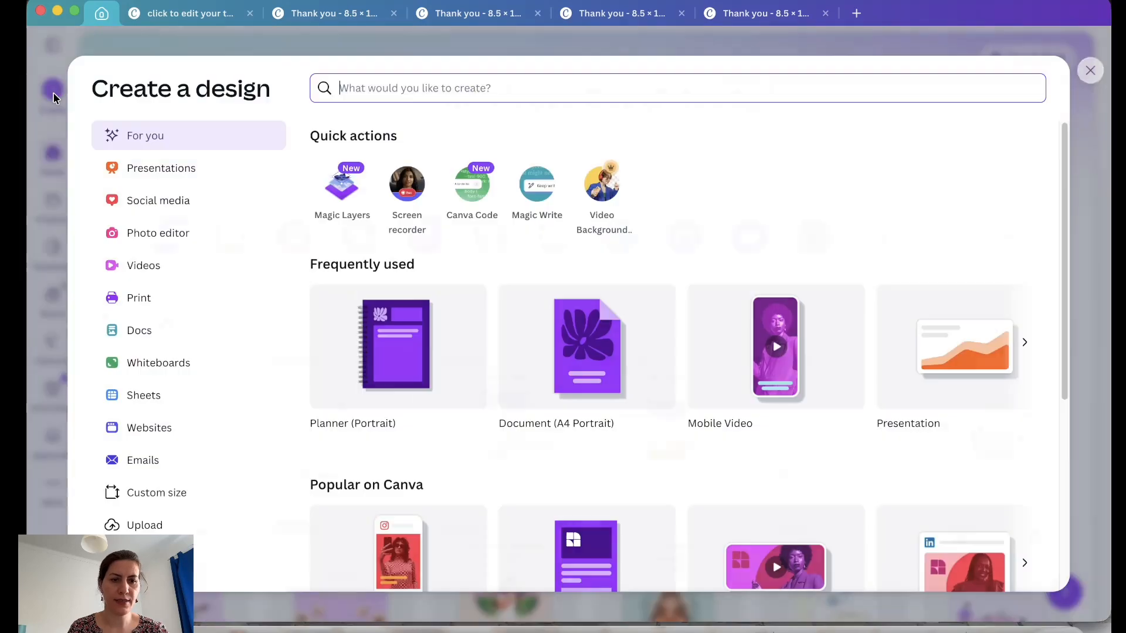
Create a new custom-size design measuring 8.5 × 11 in.
click(171, 496)
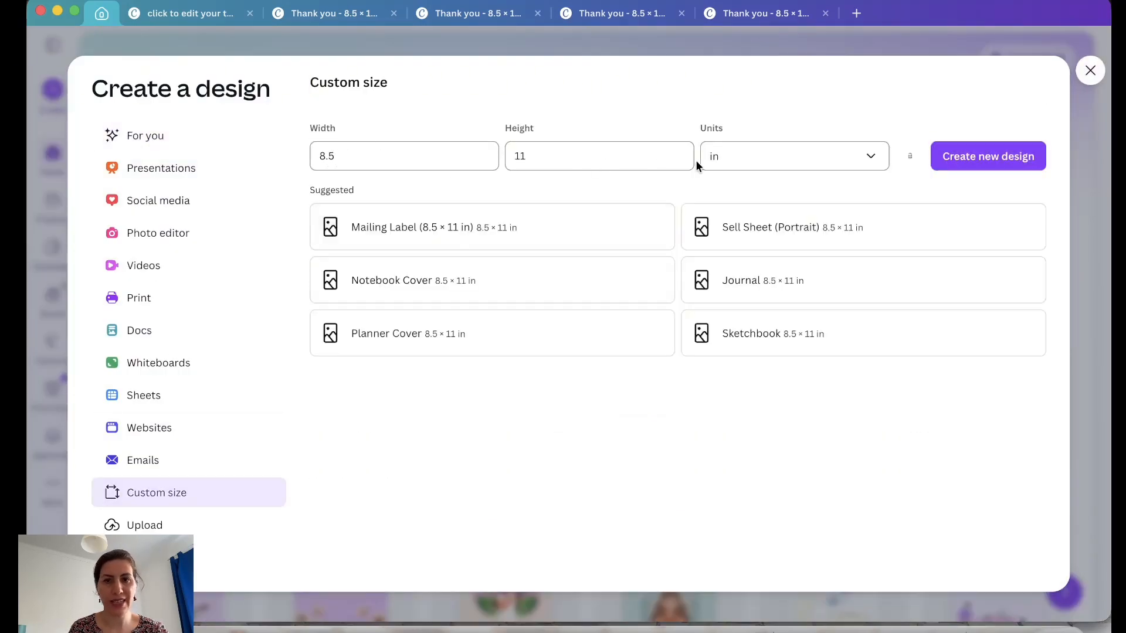
click(1010, 164)
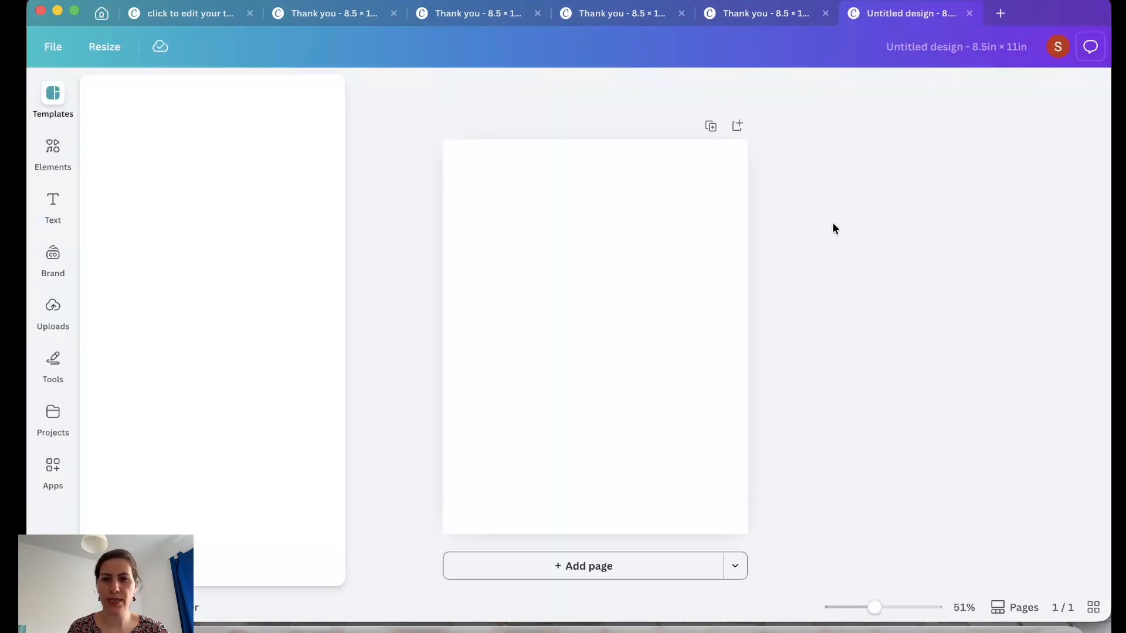
Fill the blank page's background with light purple and lighten it to a pale lilac of about #F7DAFF.
click(643, 310)
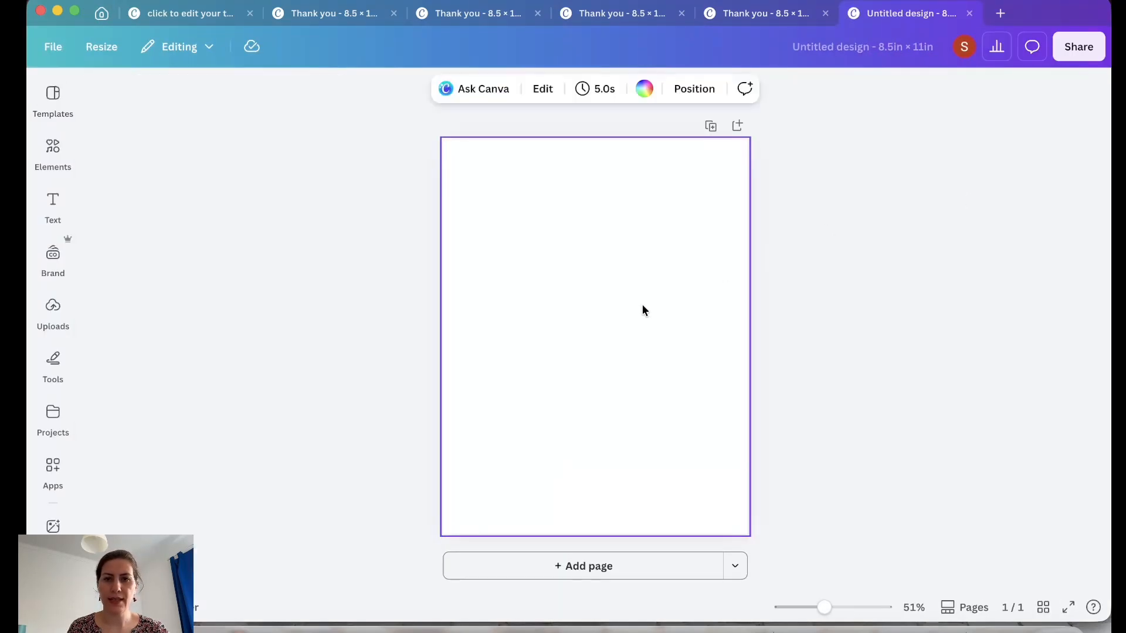
click(644, 89)
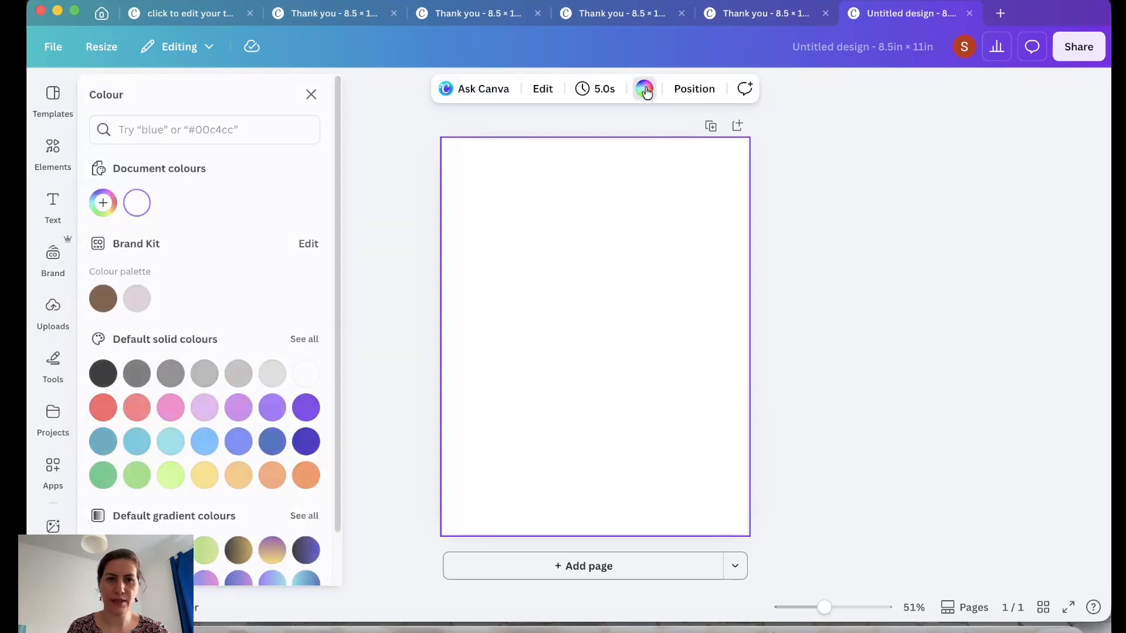
click(208, 406)
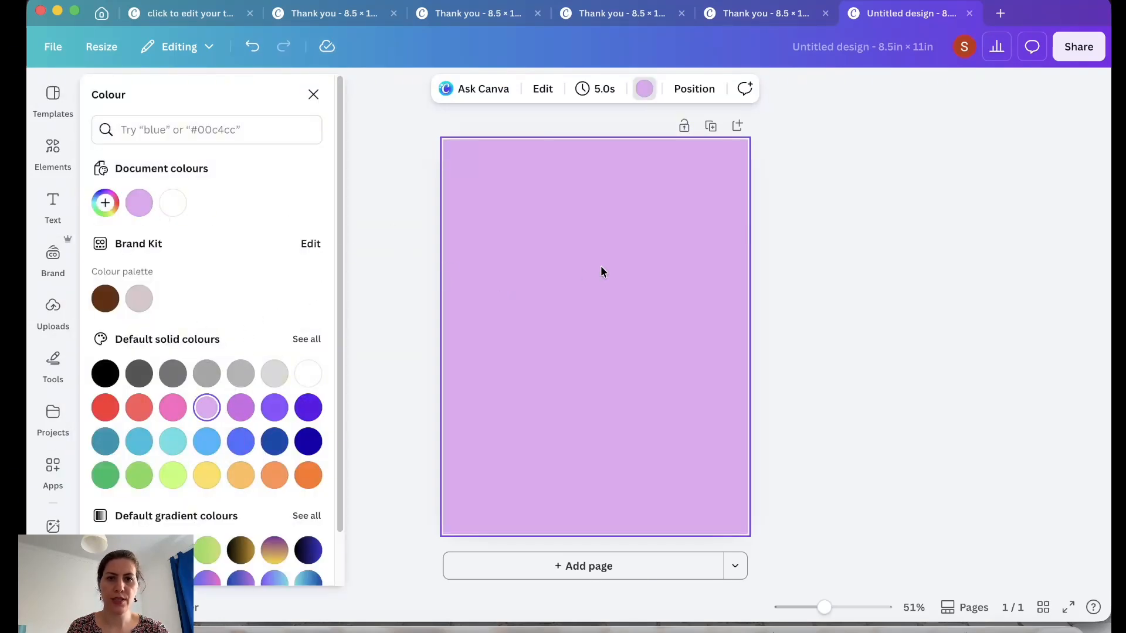
click(144, 207)
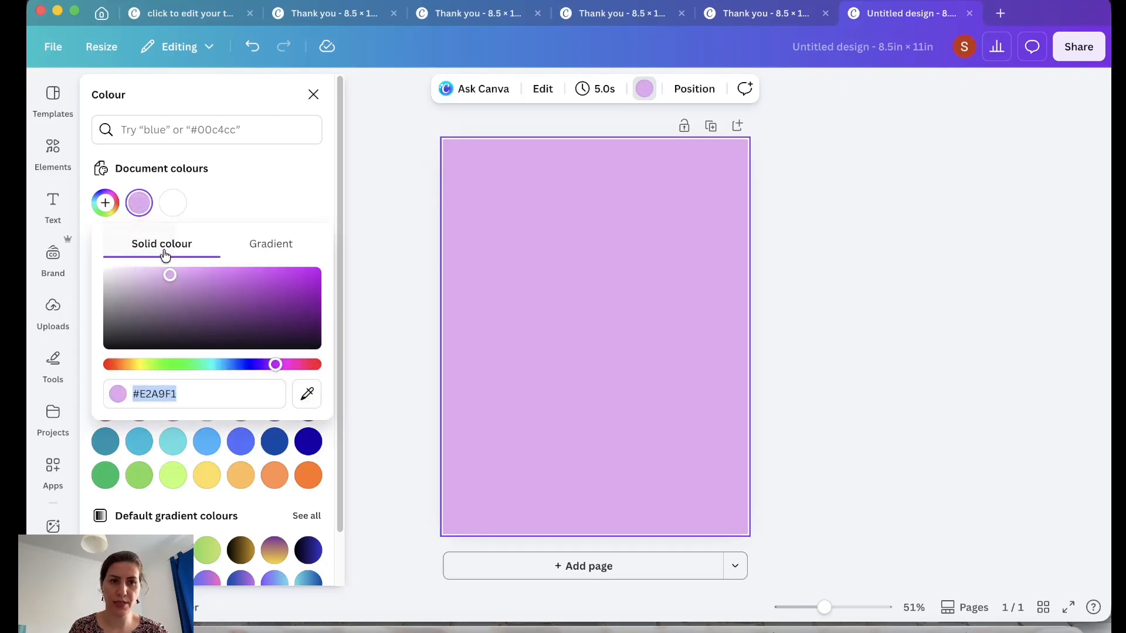
drag(169, 275, 146, 271)
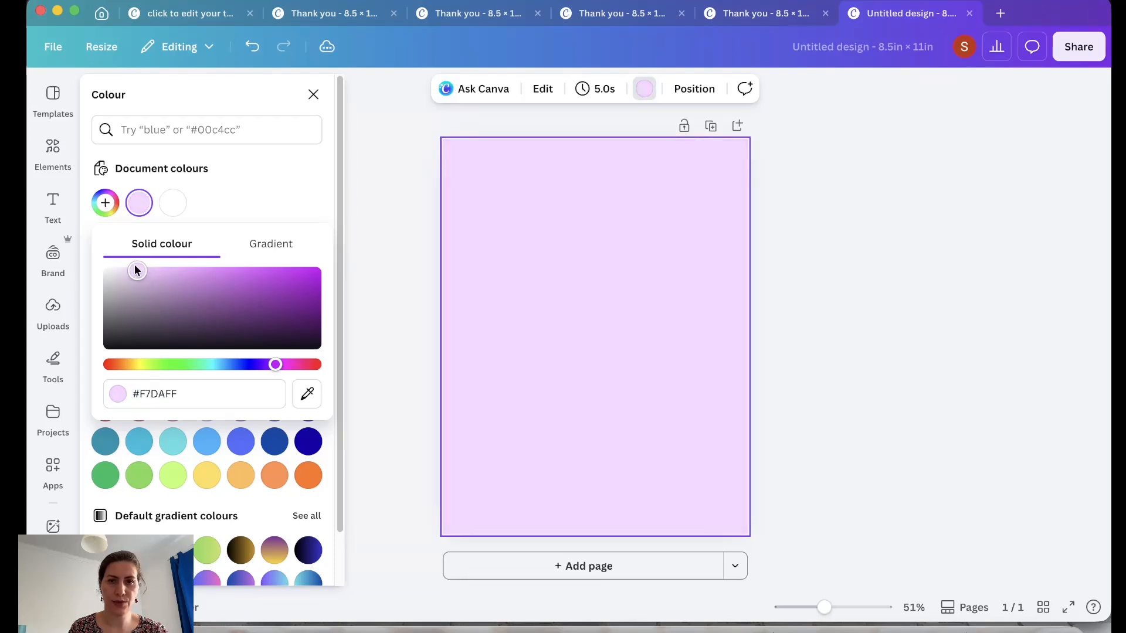
click(314, 97)
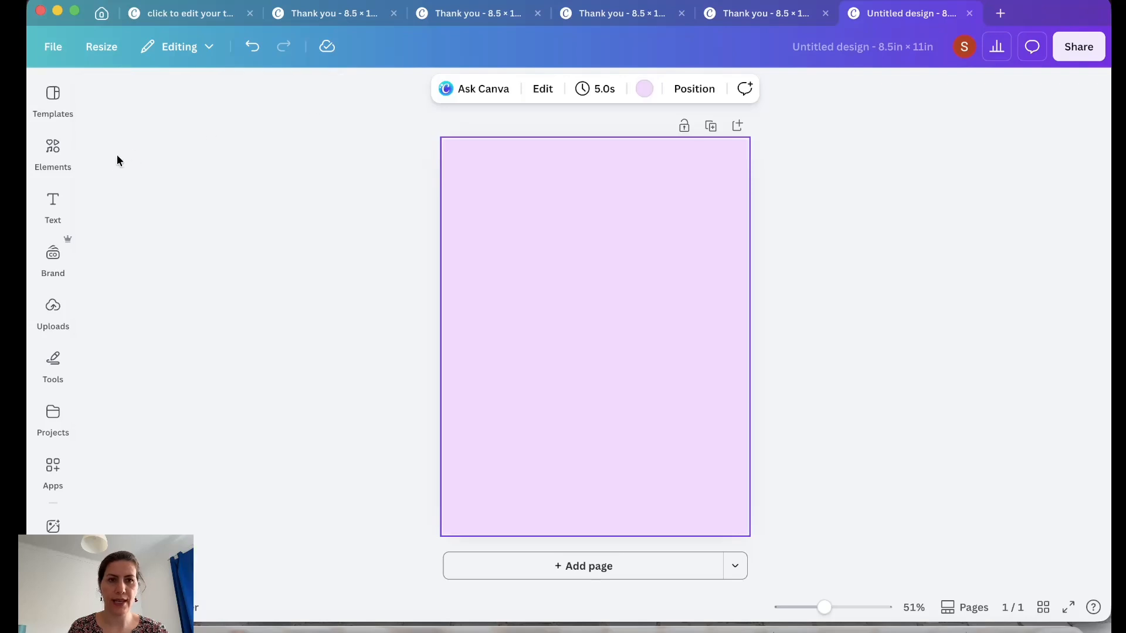
Add a text box to the page that reads "Thank you".
click(53, 151)
click(53, 205)
click(182, 146)
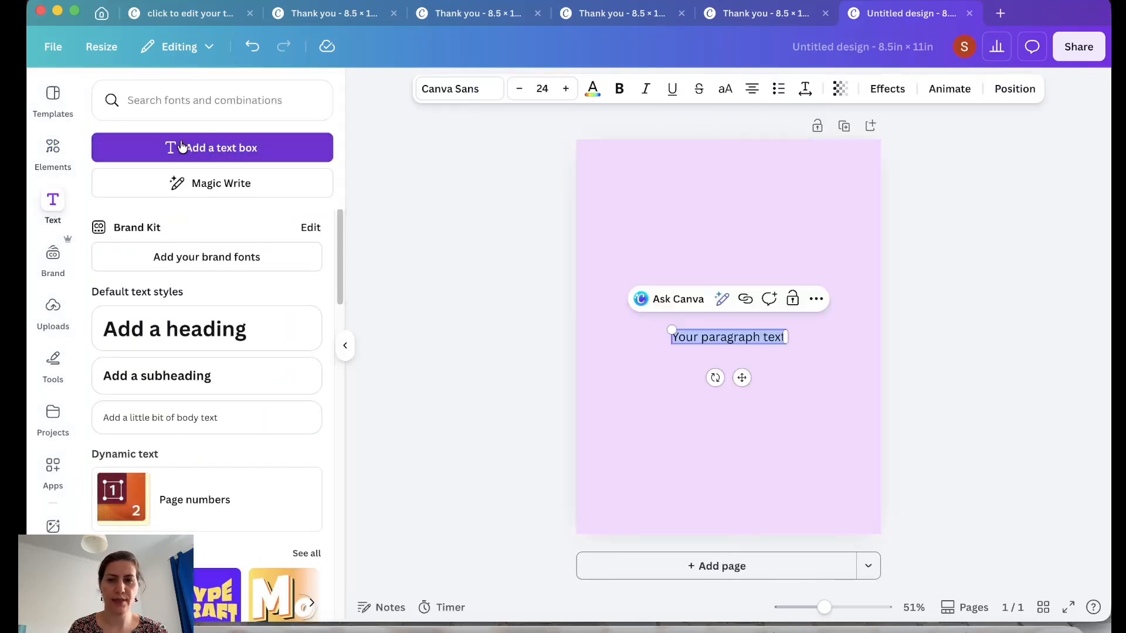
text(Thank you)
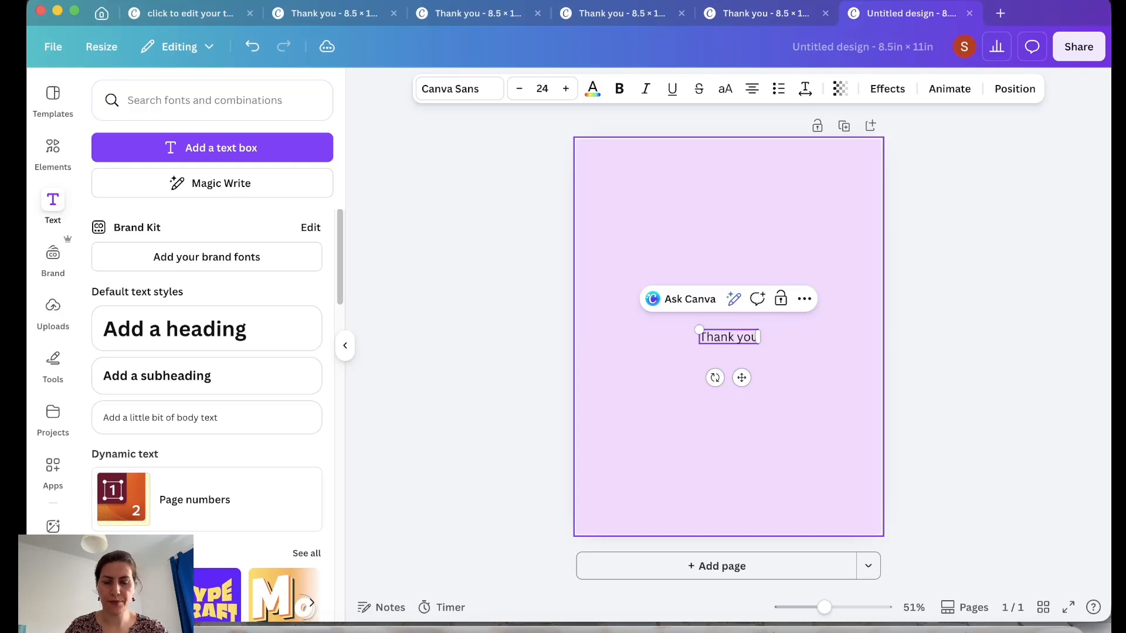
key(Escape)
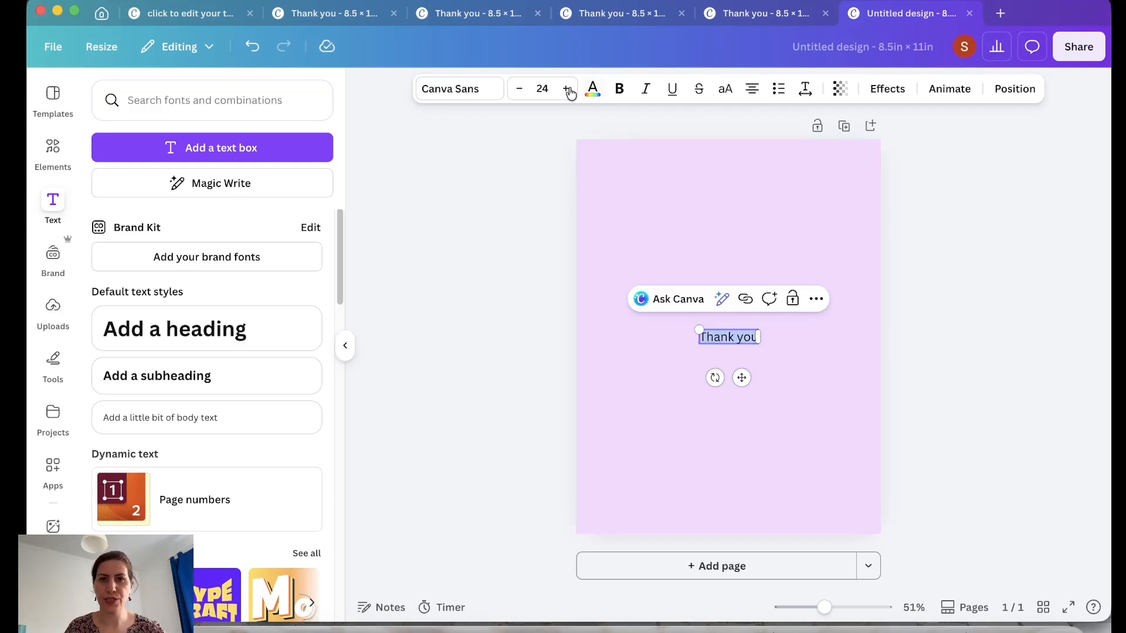
Set the "Thank you" text to font size 40 in Archivo Black.
click(545, 88)
text(4)
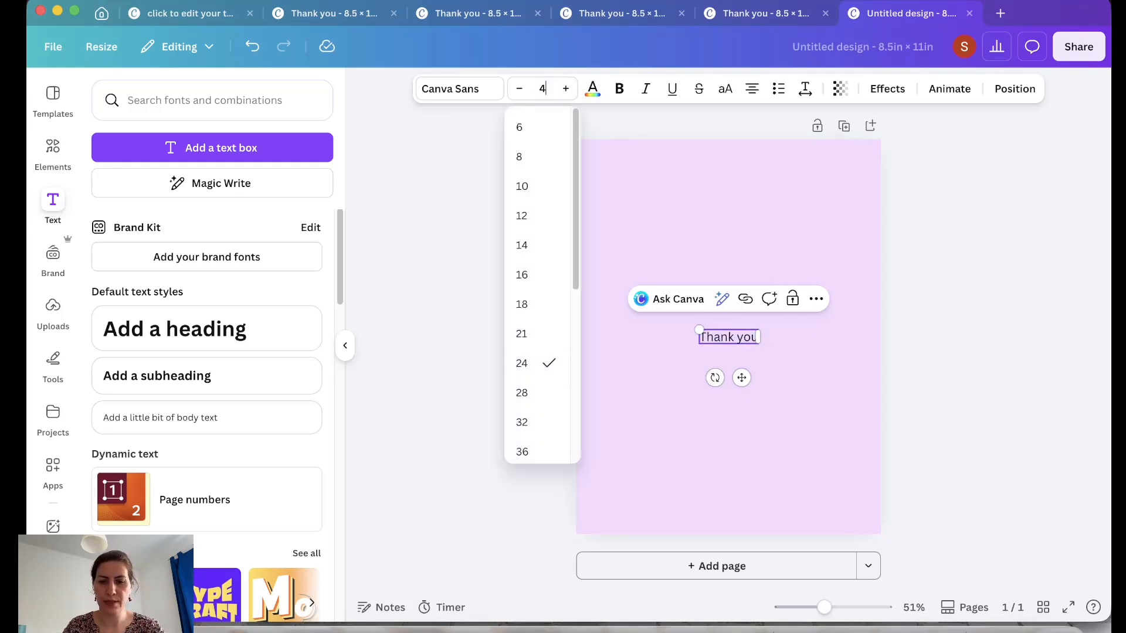
text(0)
key(Return)
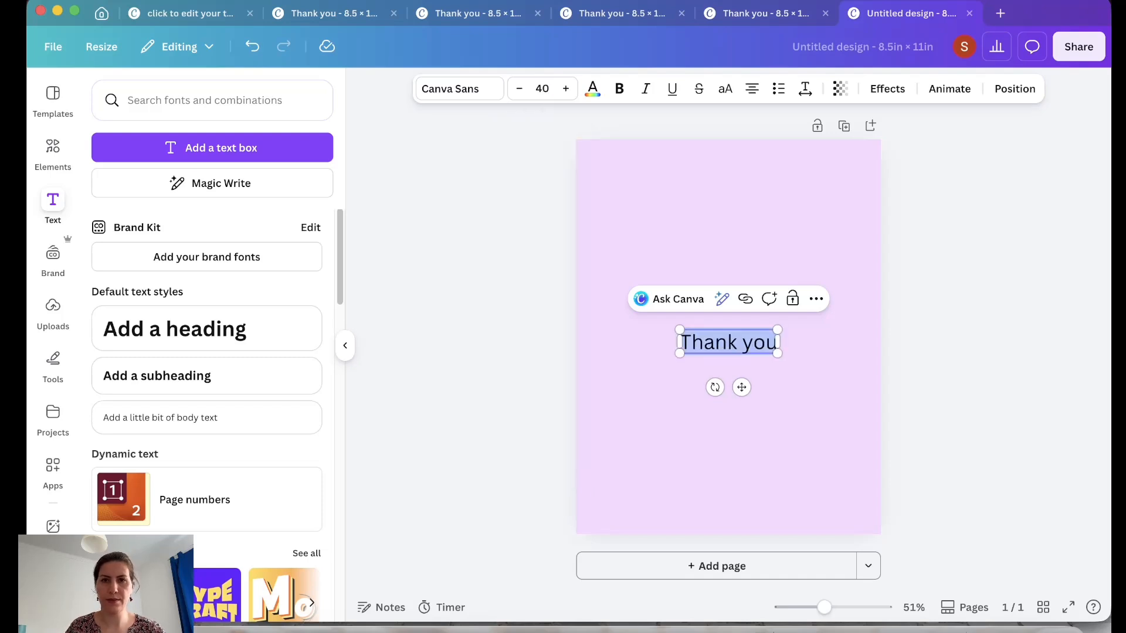
click(475, 88)
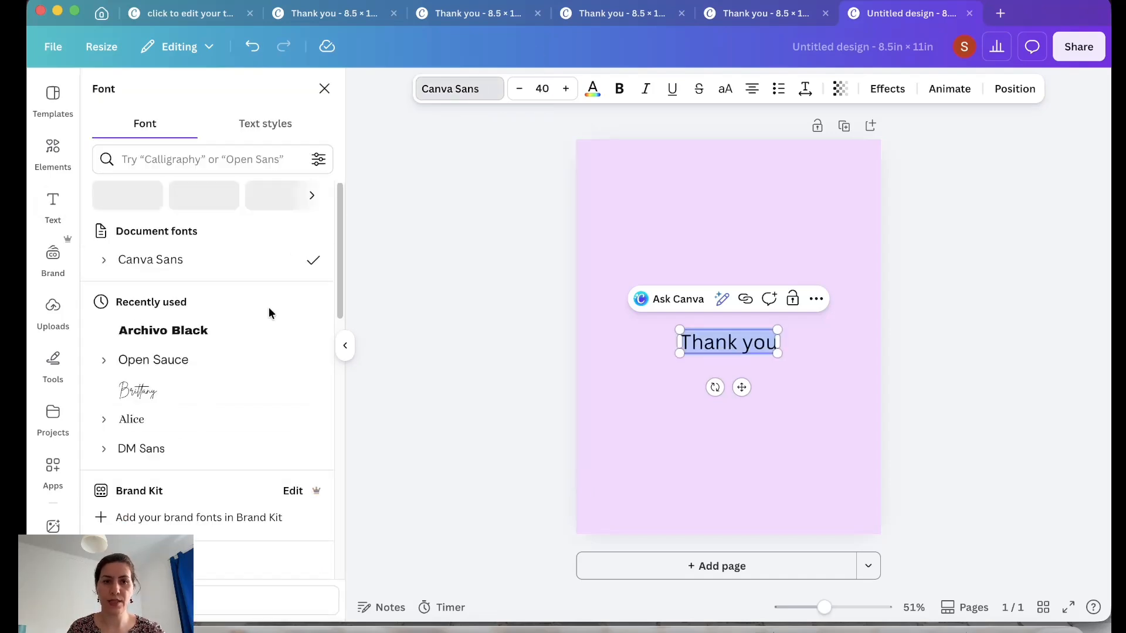
click(262, 327)
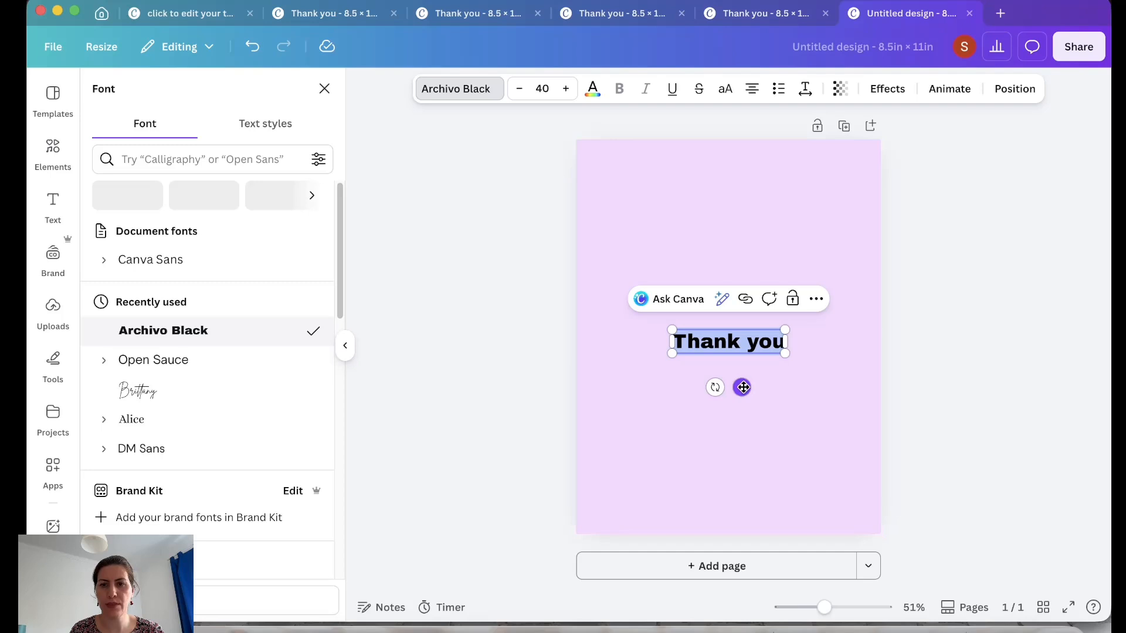
Move the "Thank you" heading up near the top of the page and enlarge it to font size 47.
drag(743, 387, 743, 256)
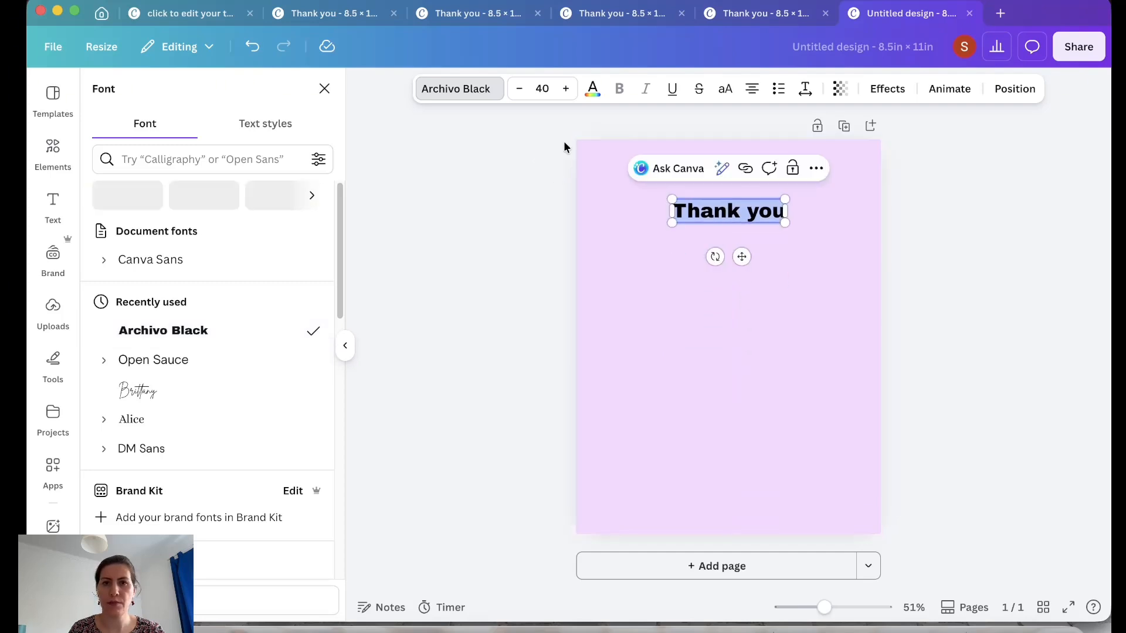
click(567, 91)
click(567, 91)
click(566, 91)
click(567, 91)
click(566, 90)
click(567, 91)
click(567, 91)
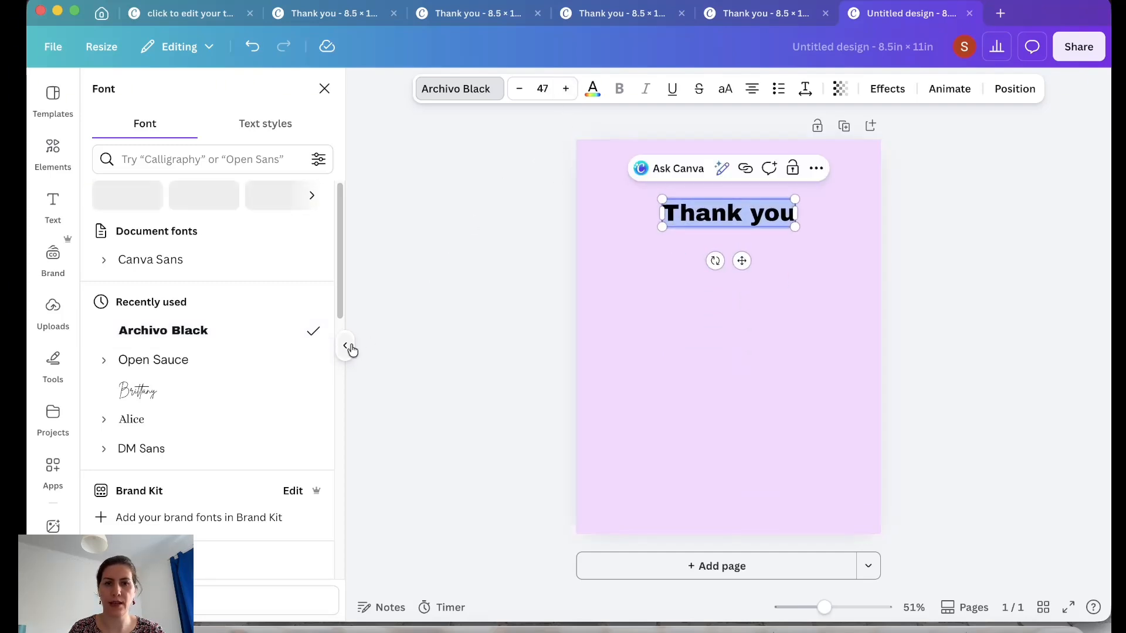
click(347, 348)
Add a second text box in the middle of the page reading "Click here to edit Your template" on two lines.
click(52, 202)
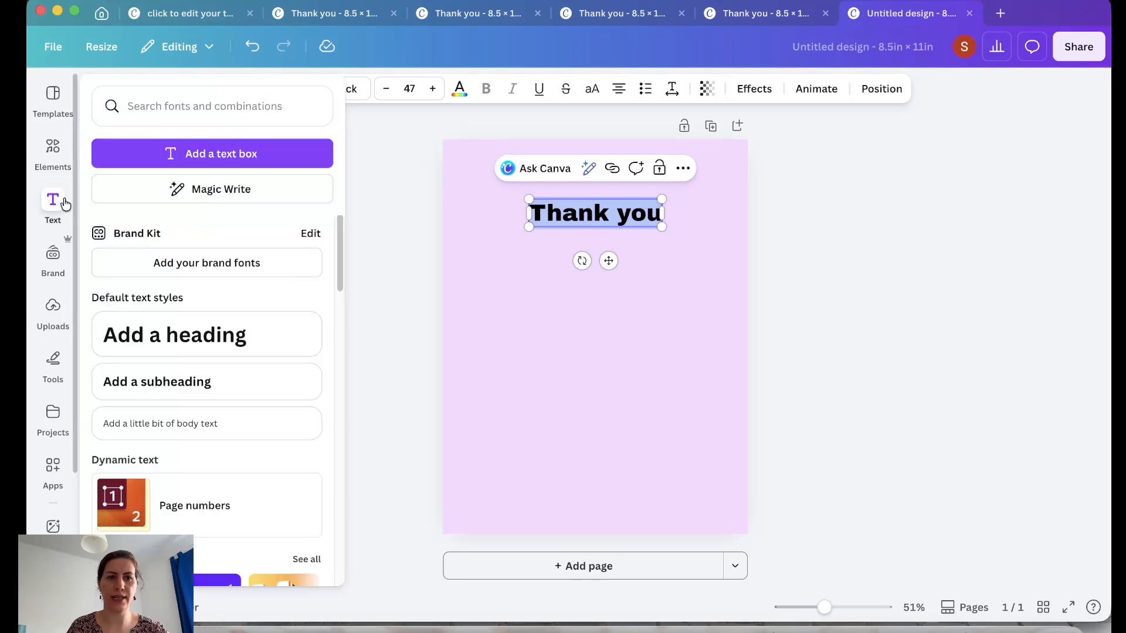
click(687, 367)
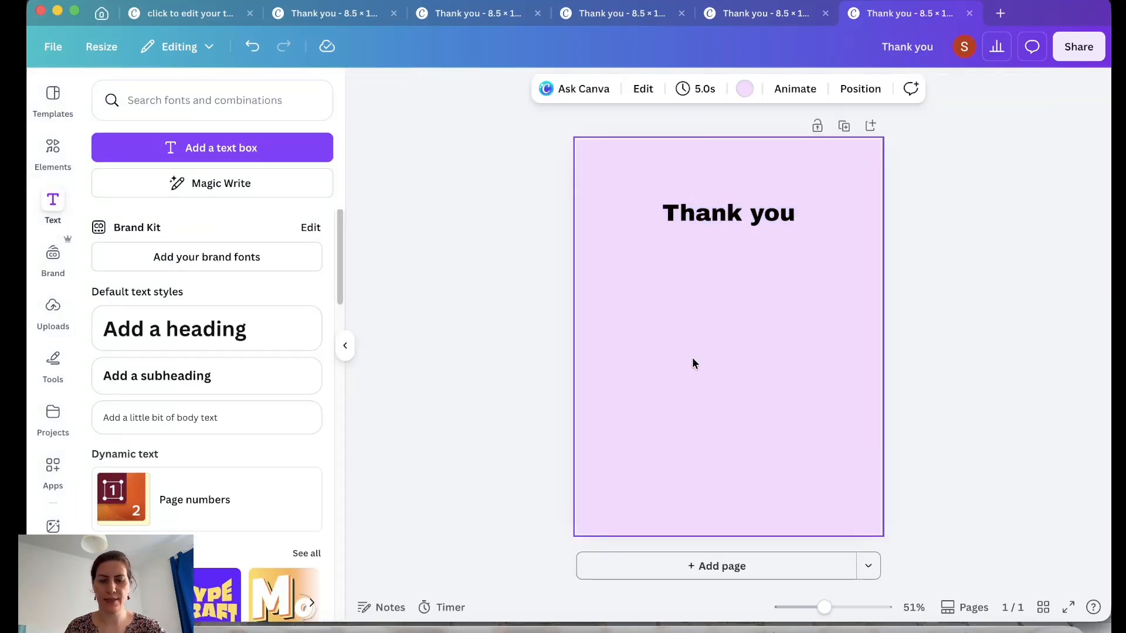
text(Click here to edit Your template)
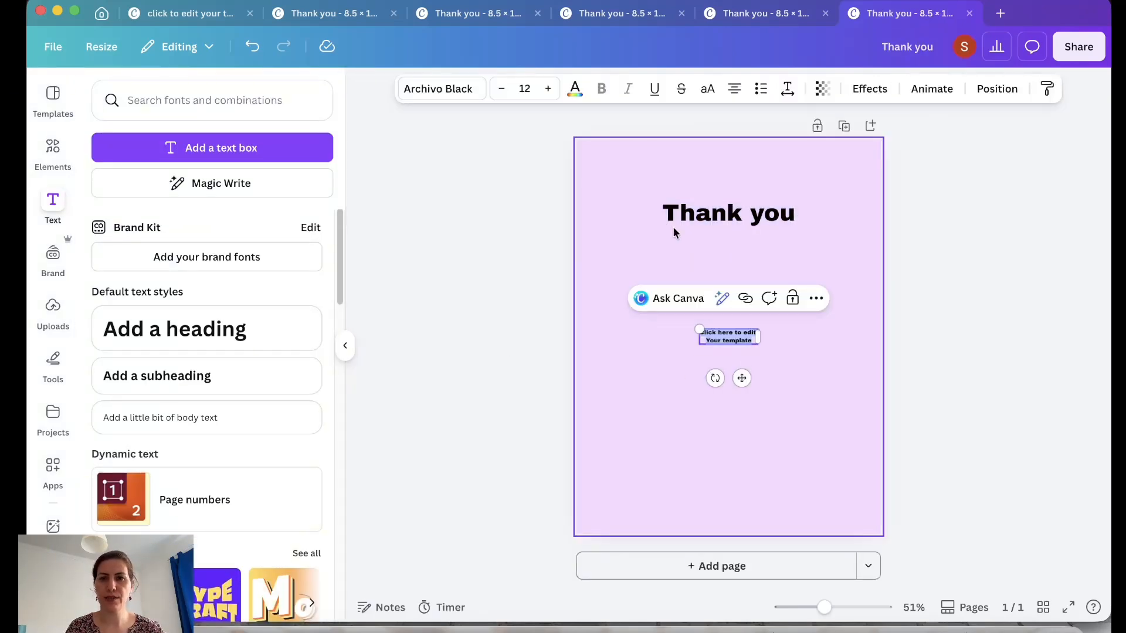
Set the "Click here to edit Your template" text to size 30 and move it up beneath the heading.
click(526, 90)
text(30)
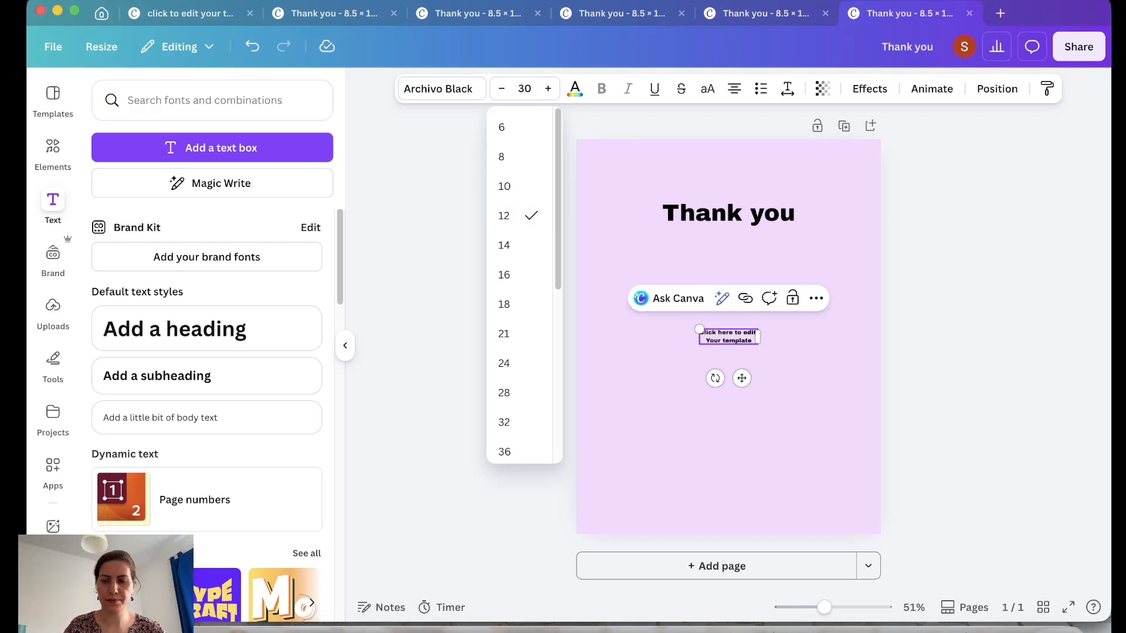
key(Return)
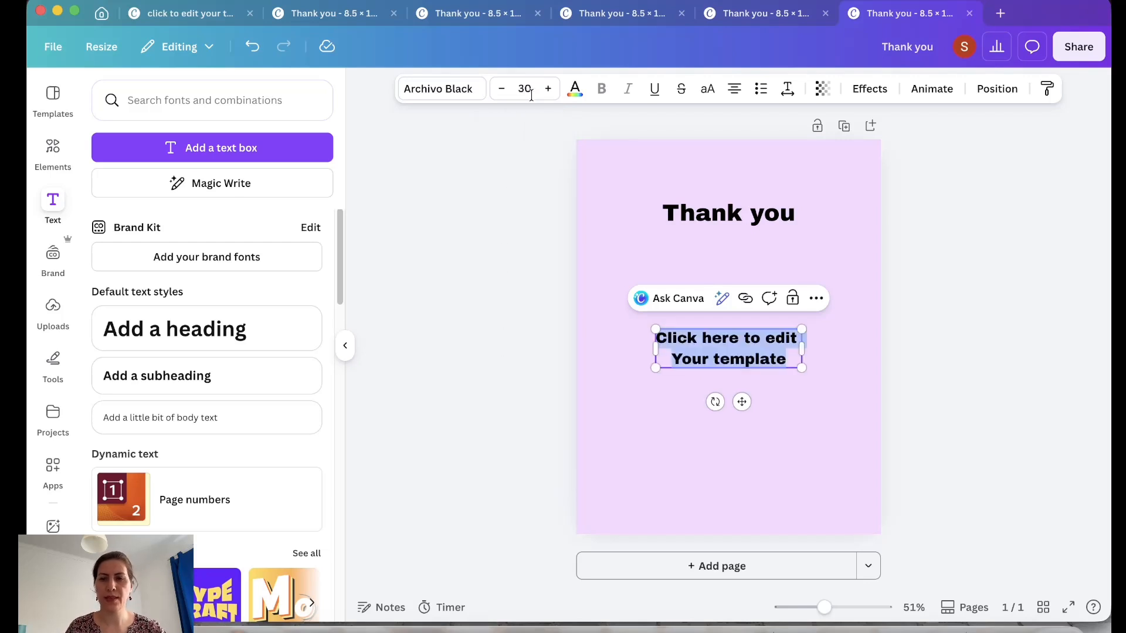
drag(748, 404, 744, 351)
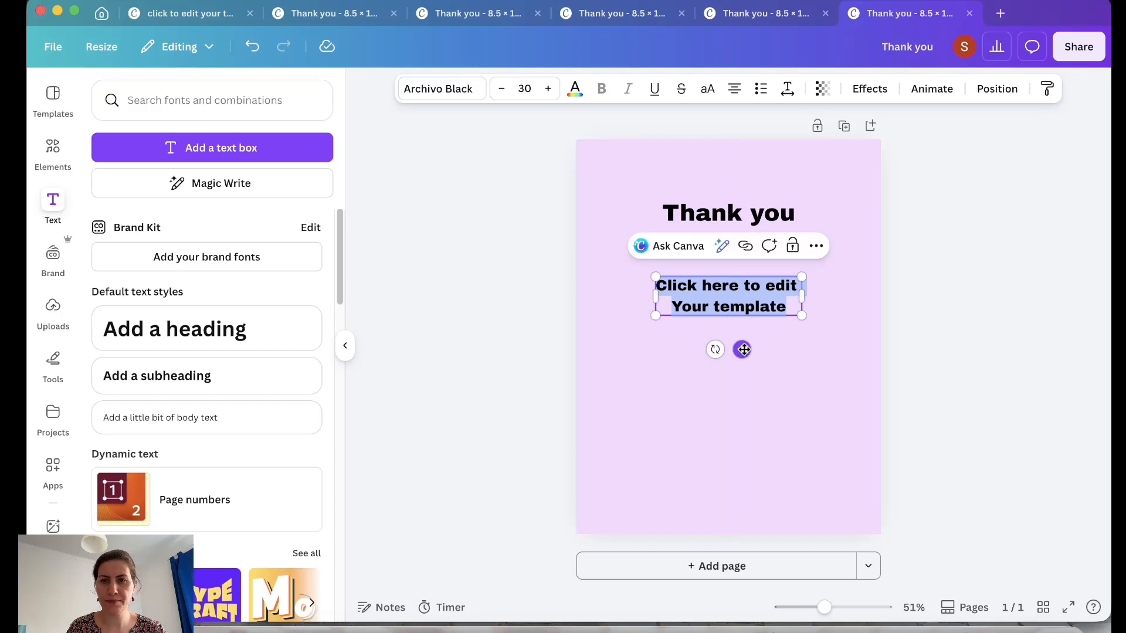
click(344, 346)
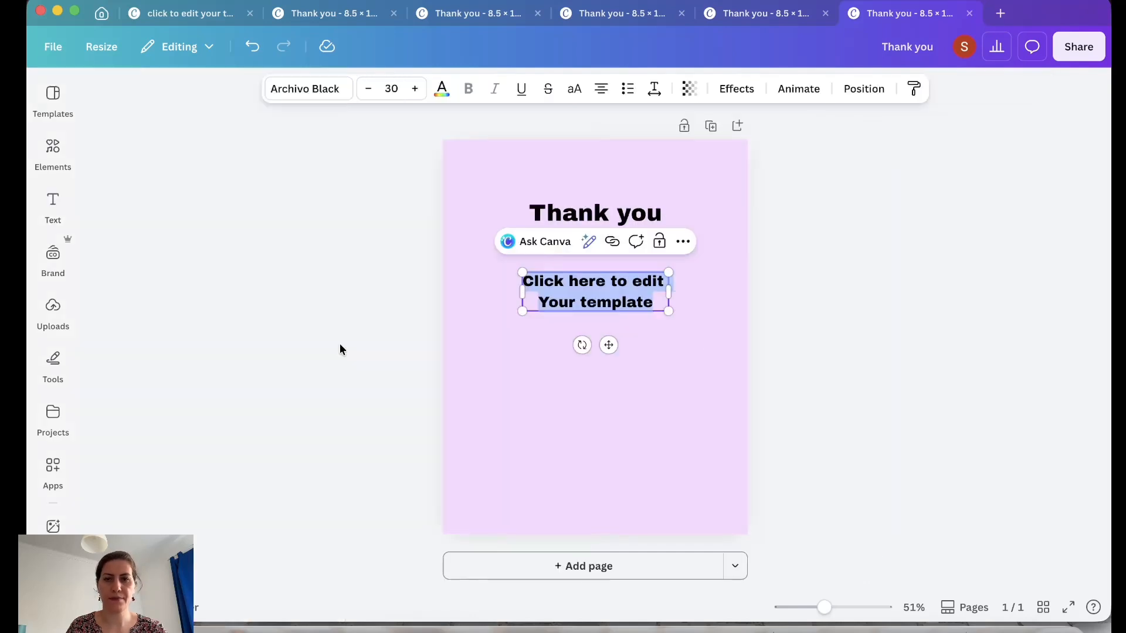
Insert a rectangle and stretch it behind the "Click here to edit Your template" text as a button background.
click(54, 153)
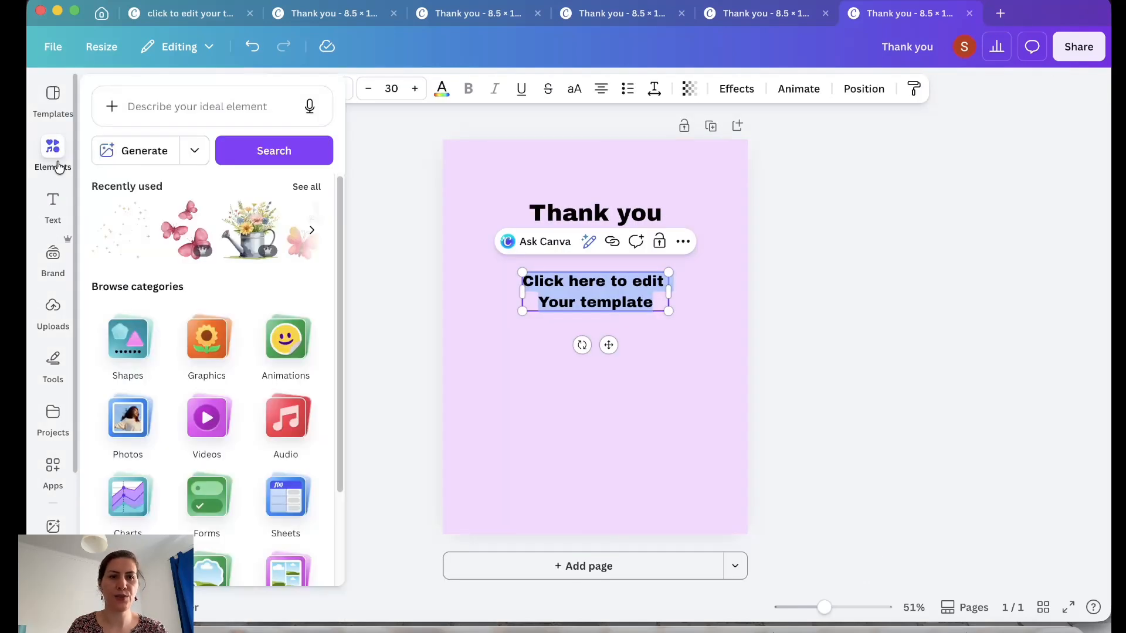
click(134, 369)
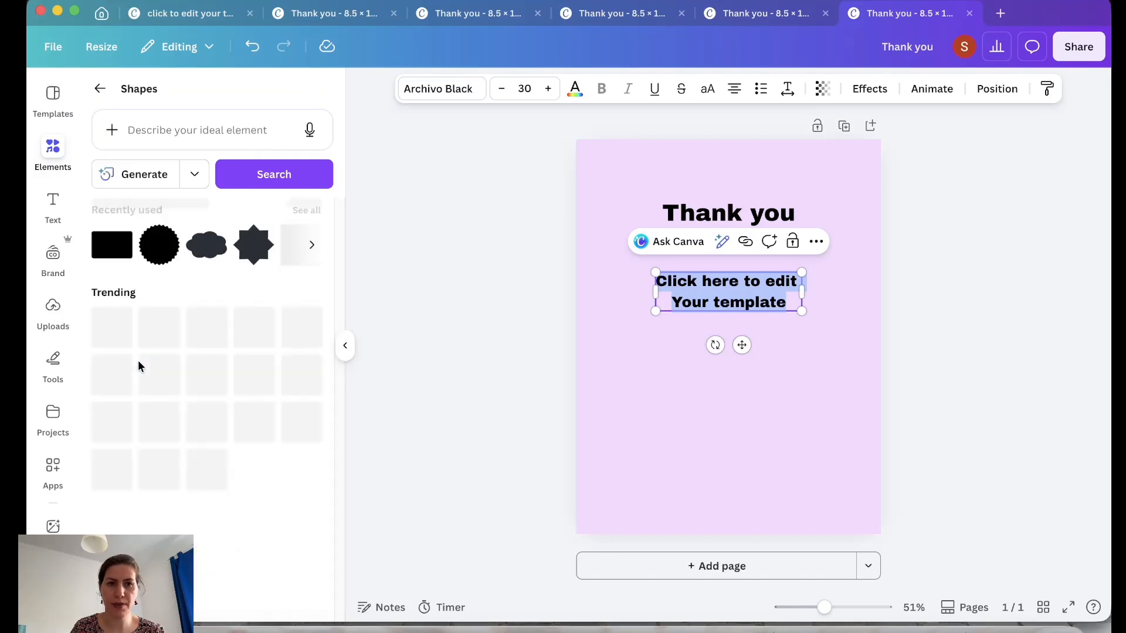
click(124, 252)
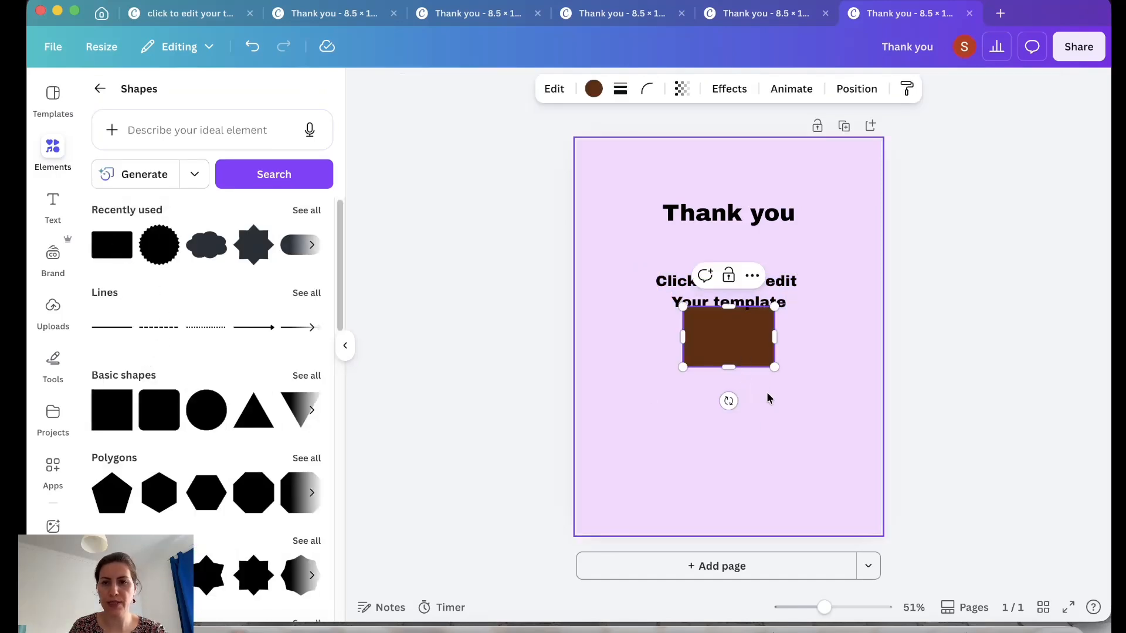
drag(749, 352, 808, 295)
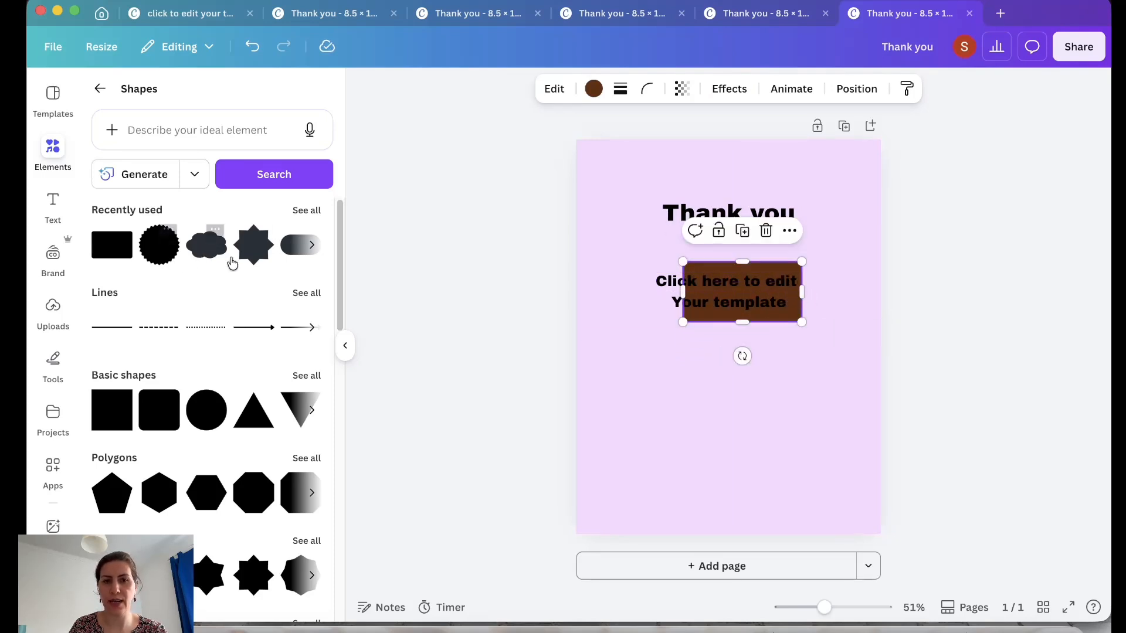
drag(683, 291, 647, 287)
drag(805, 301, 808, 296)
Change the rectangle's fill to the medium orchid purple from the default solid colours.
click(594, 89)
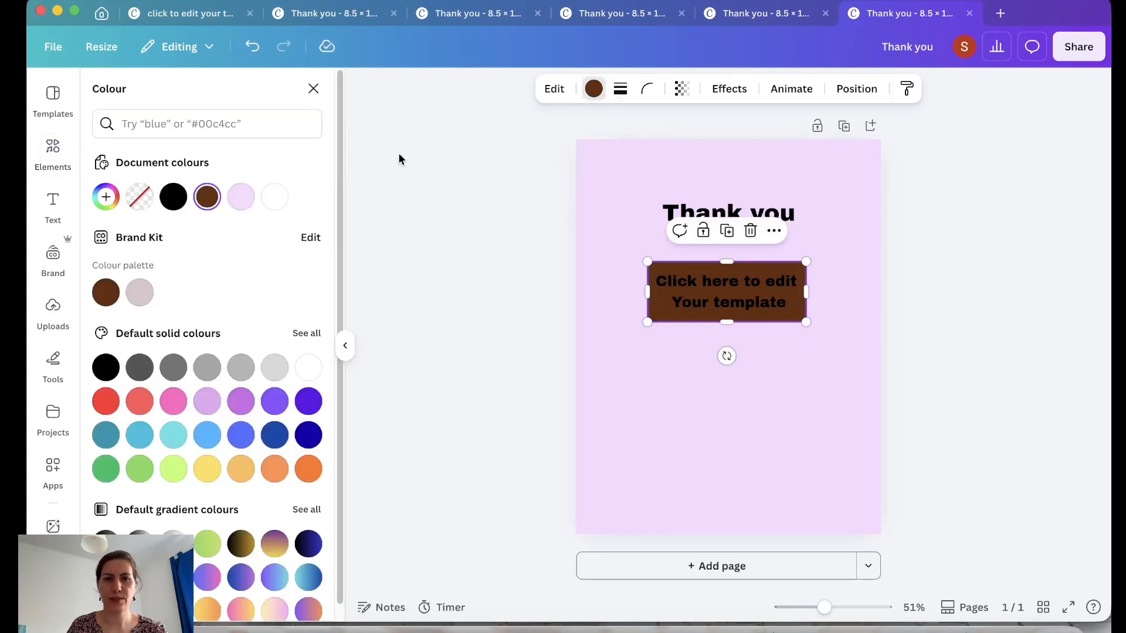
click(274, 404)
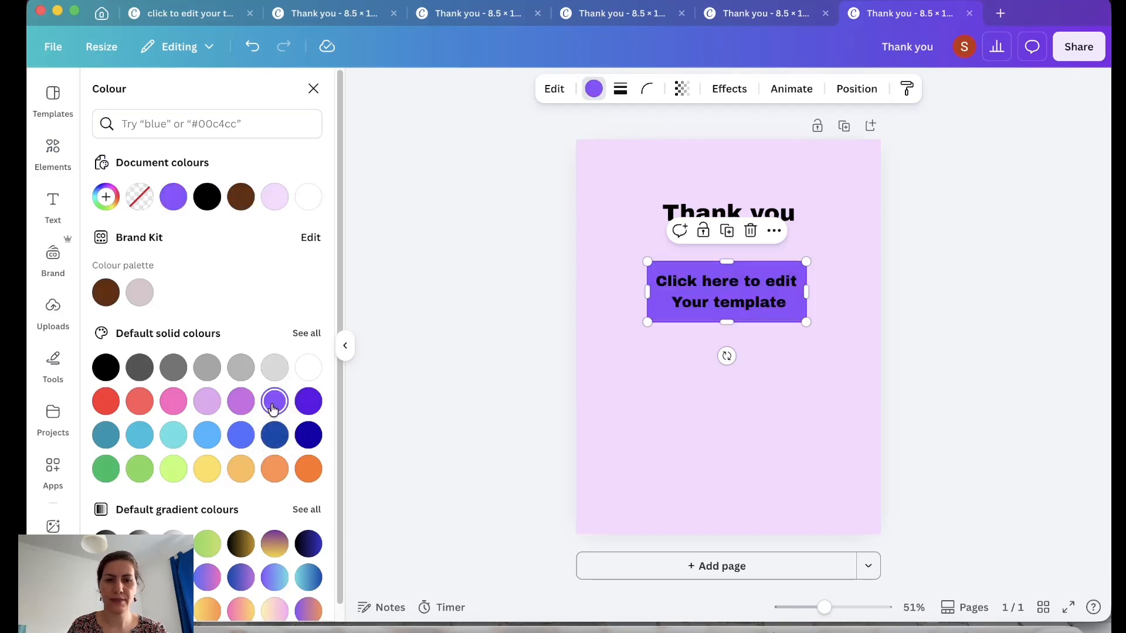
click(240, 409)
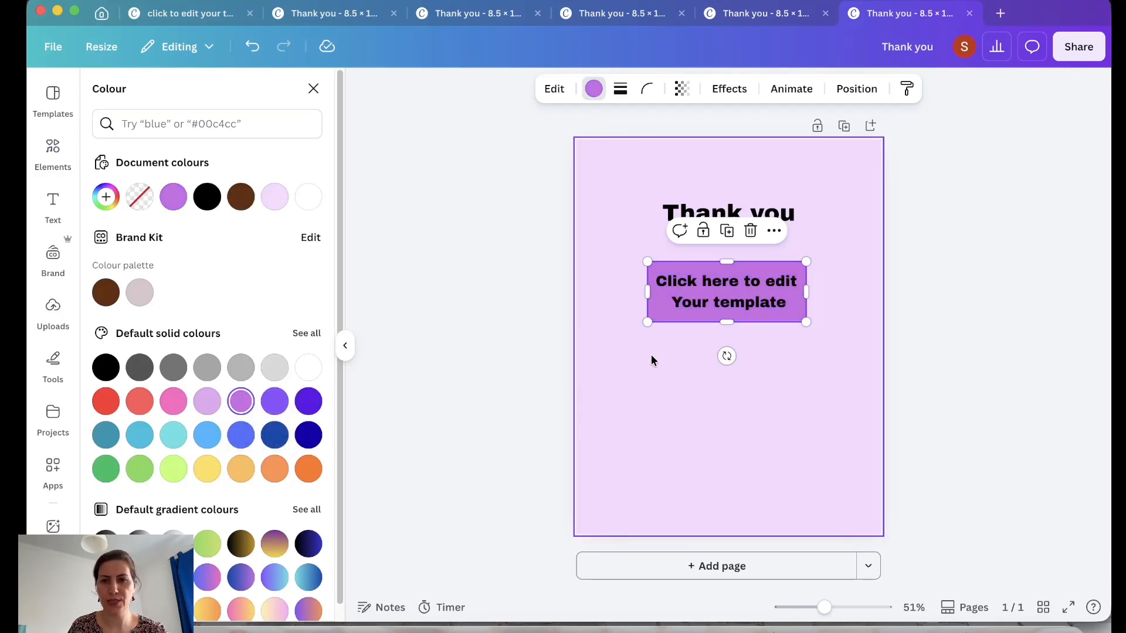
Round the corners of the purple rectangle behind the "Click here to edit Your template" text.
click(779, 351)
click(780, 317)
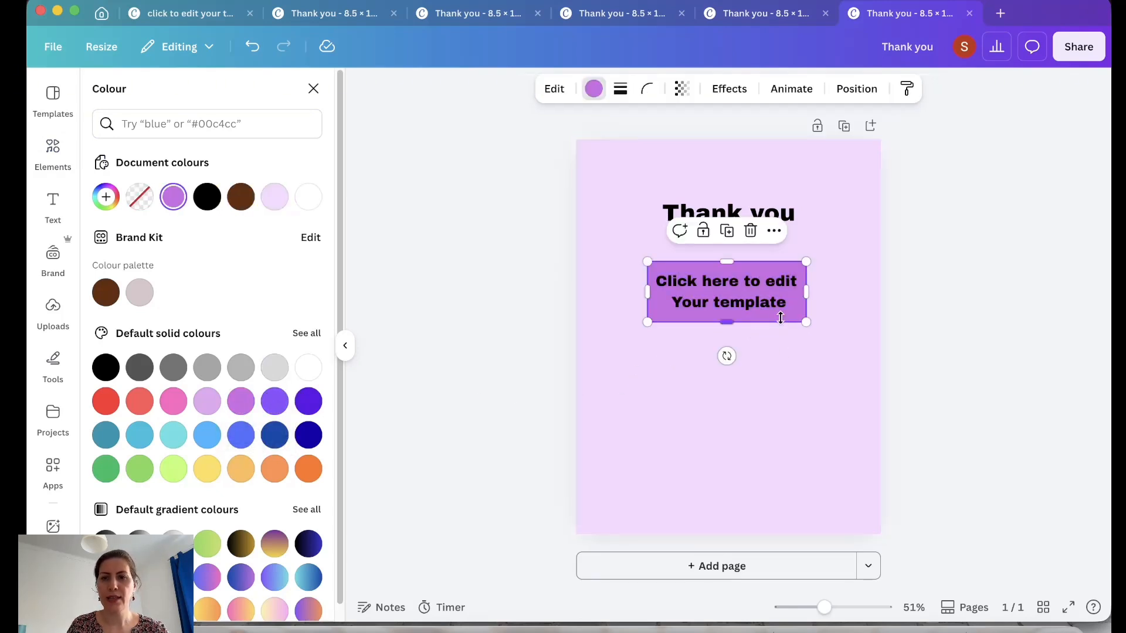
click(775, 367)
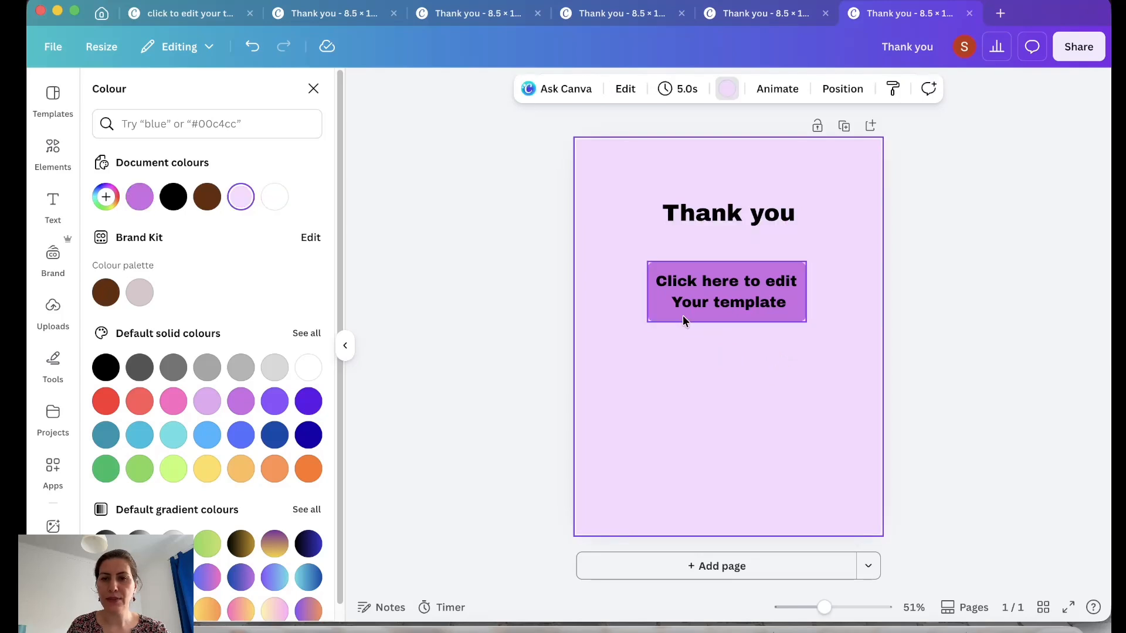
click(784, 321)
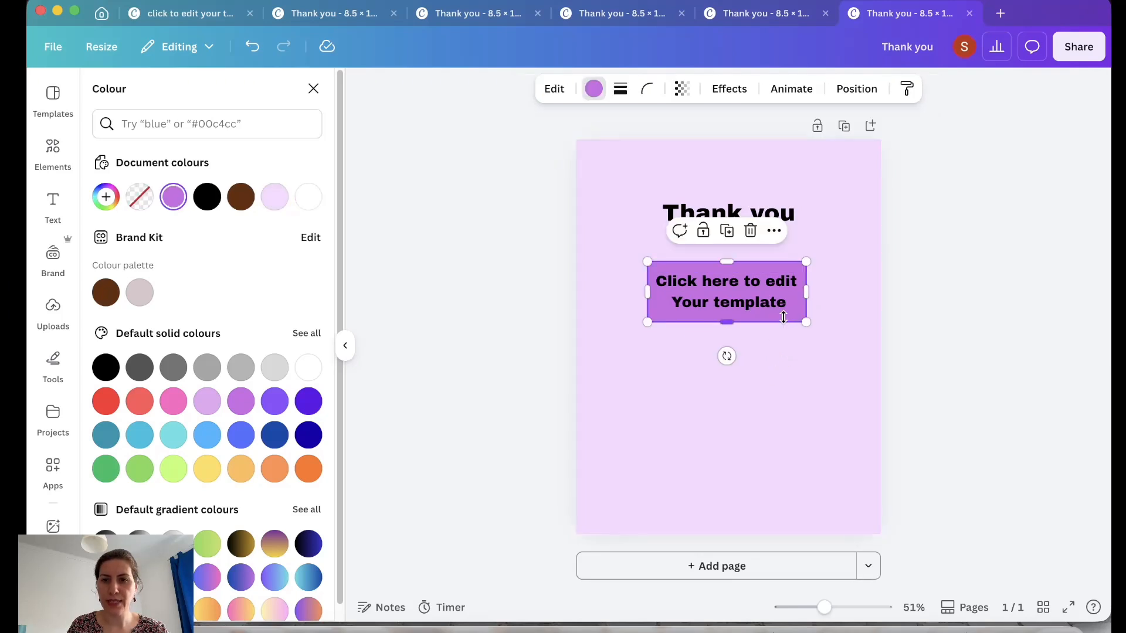
click(648, 89)
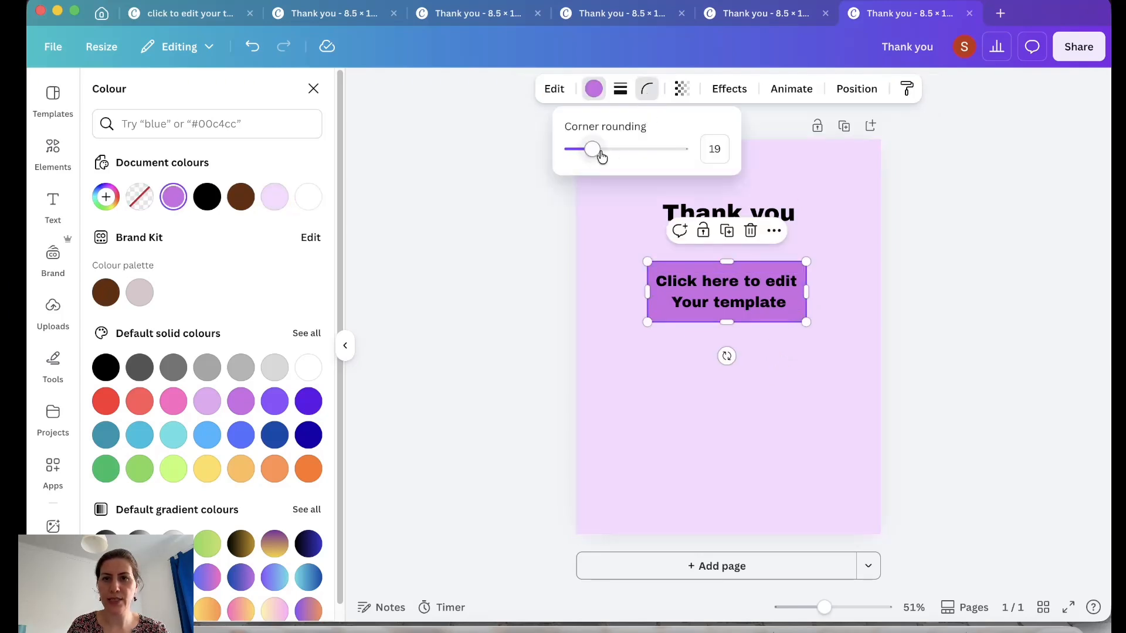
mouse_move(601, 156)
mouse_down()
mouse_move(674, 161)
mouse_move(614, 157)
mouse_up()
click(681, 353)
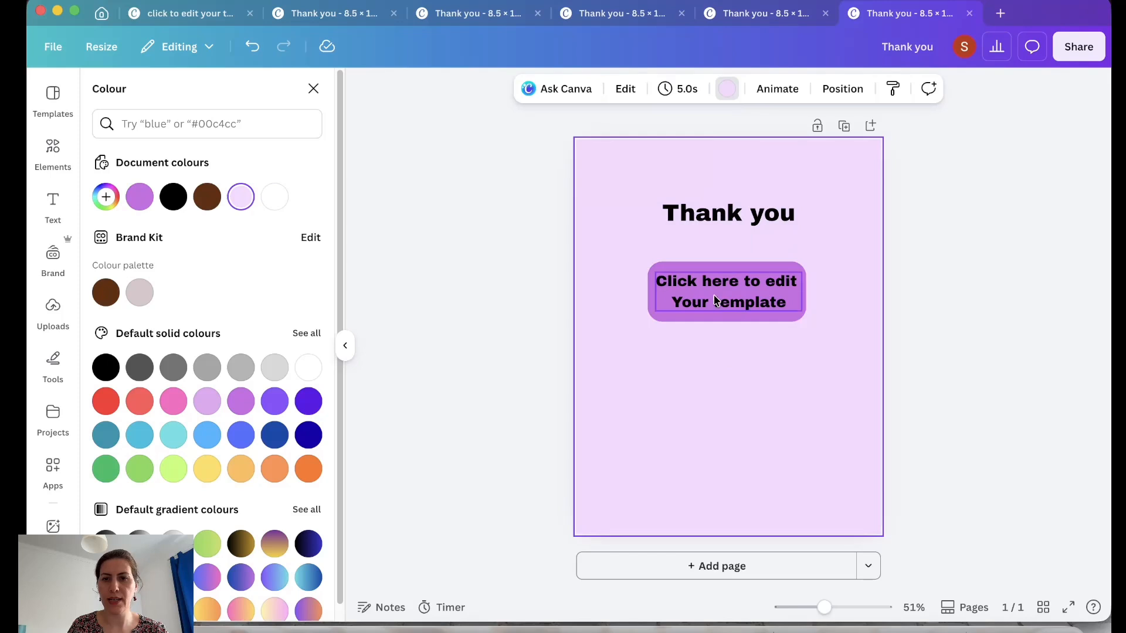
Enlarge the rounded purple rectangle slightly so it sits centred behind the button text, and close the colour options.
click(788, 316)
drag(808, 321, 795, 320)
click(476, 359)
click(350, 347)
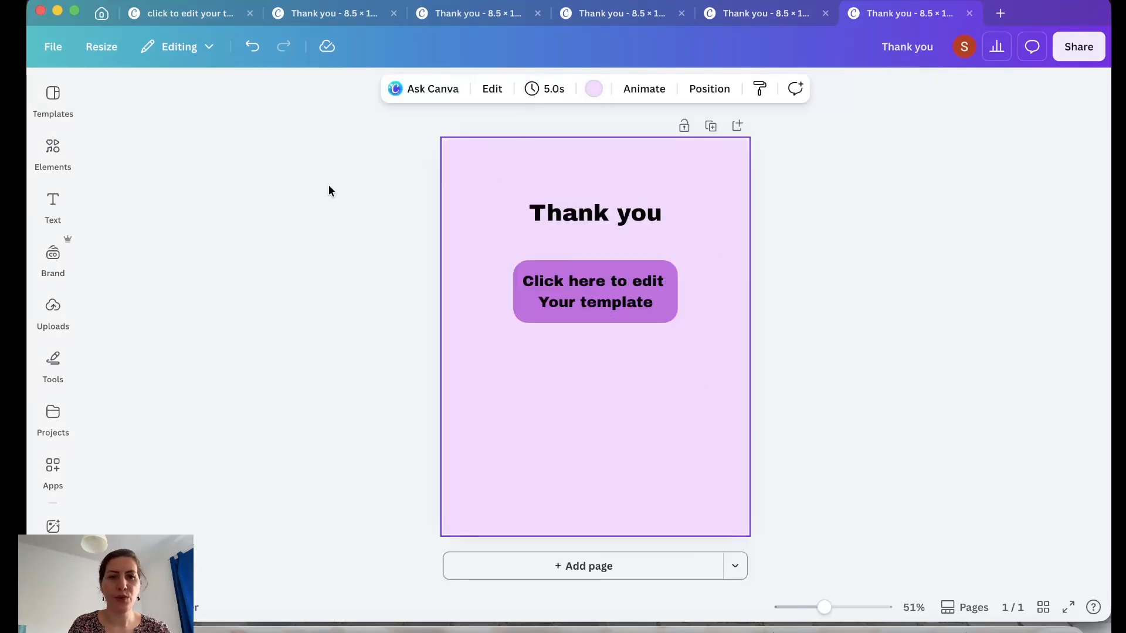
Search the graphics elements for "spring".
click(66, 163)
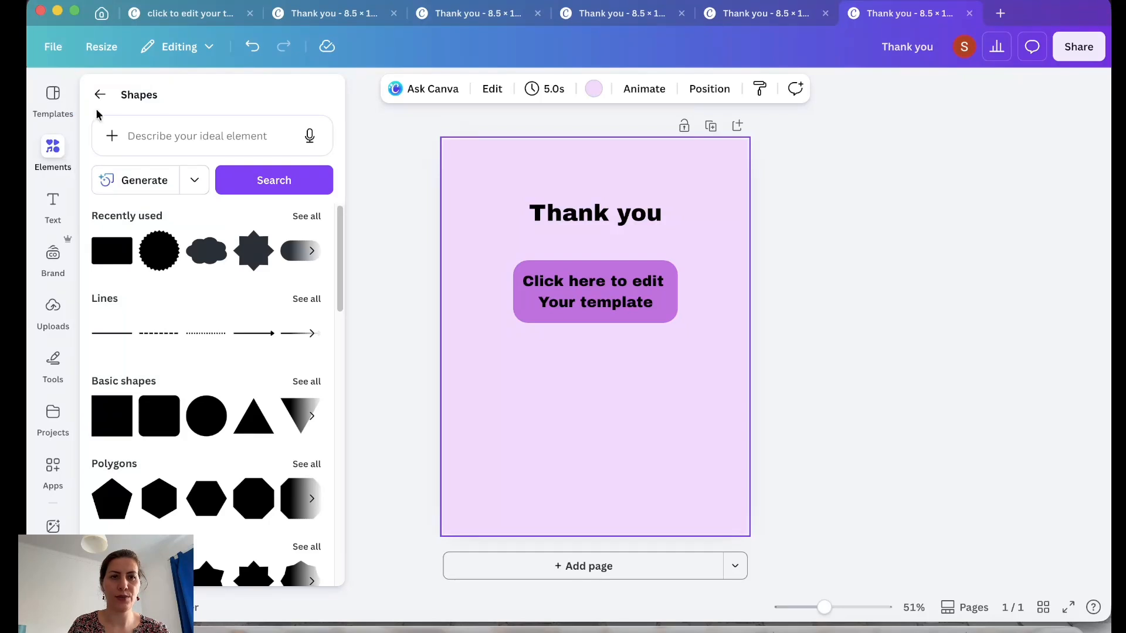
click(66, 155)
click(53, 206)
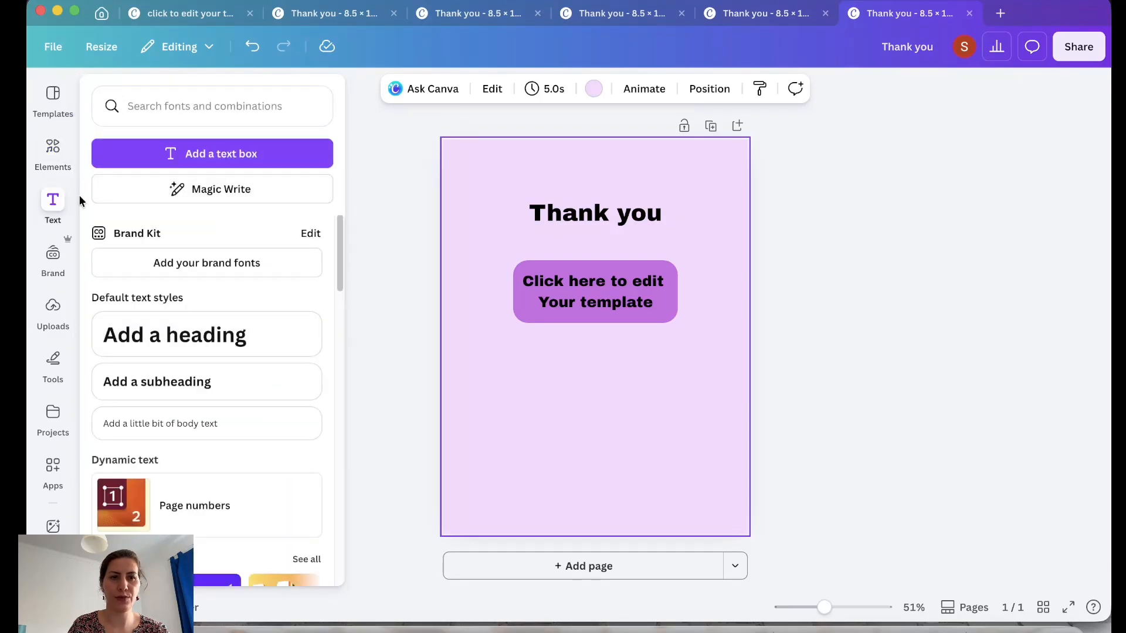
click(53, 152)
click(201, 375)
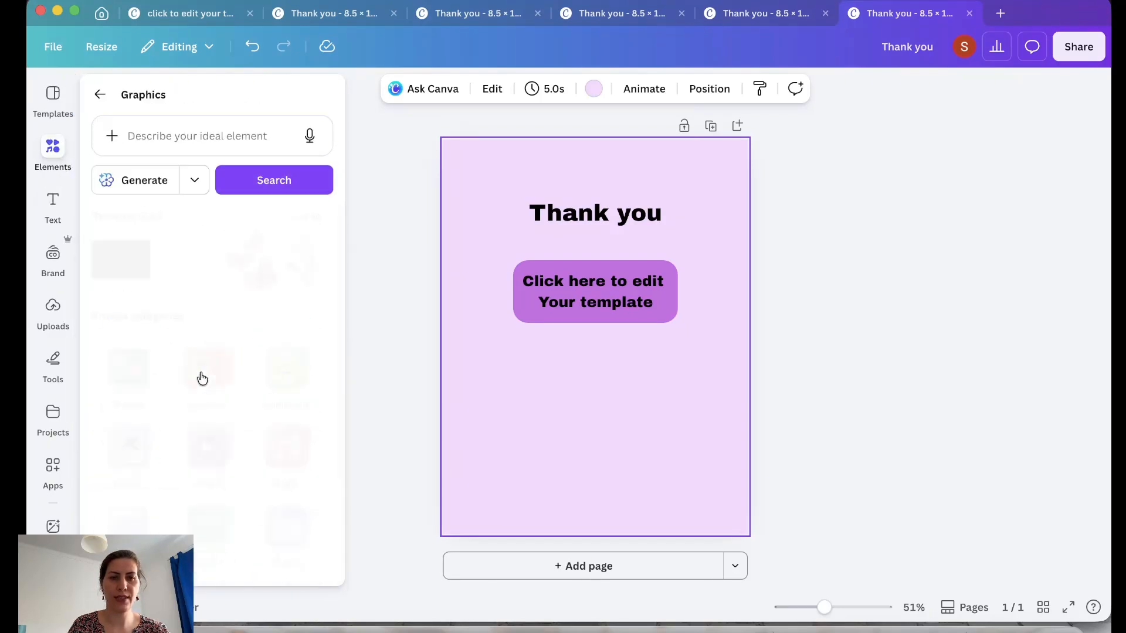
click(190, 147)
text(s)
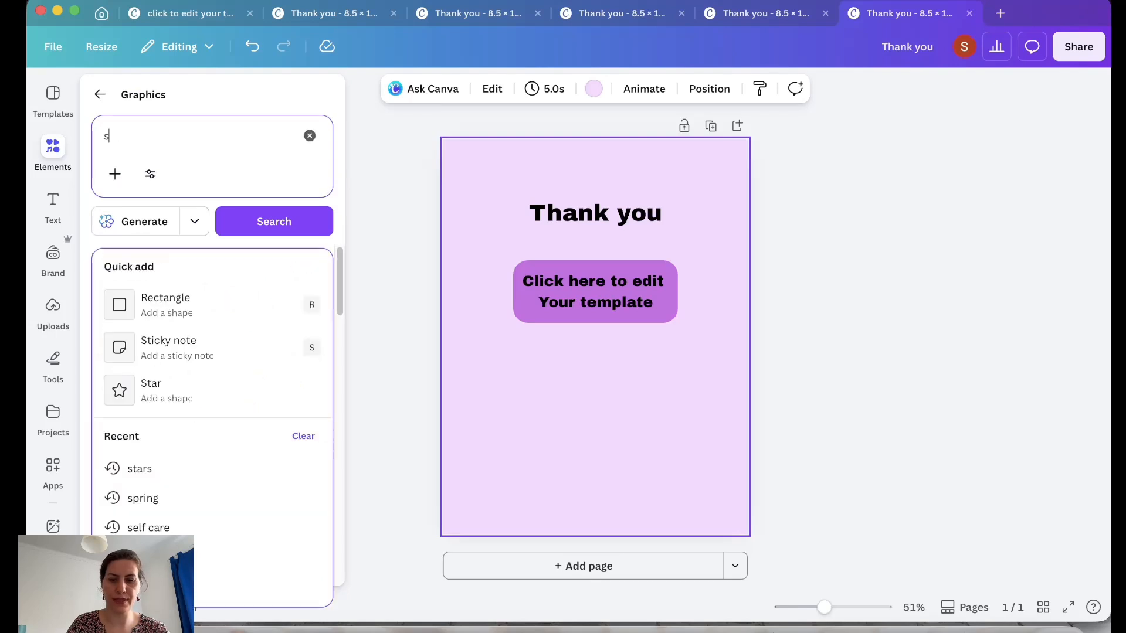
text(pring)
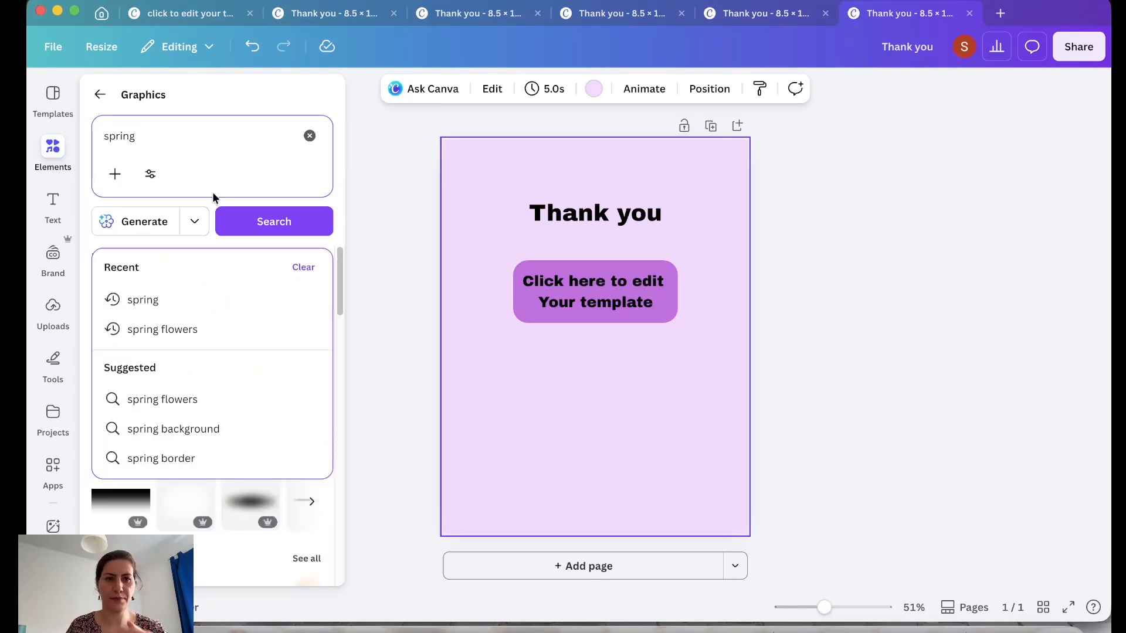
key(Return)
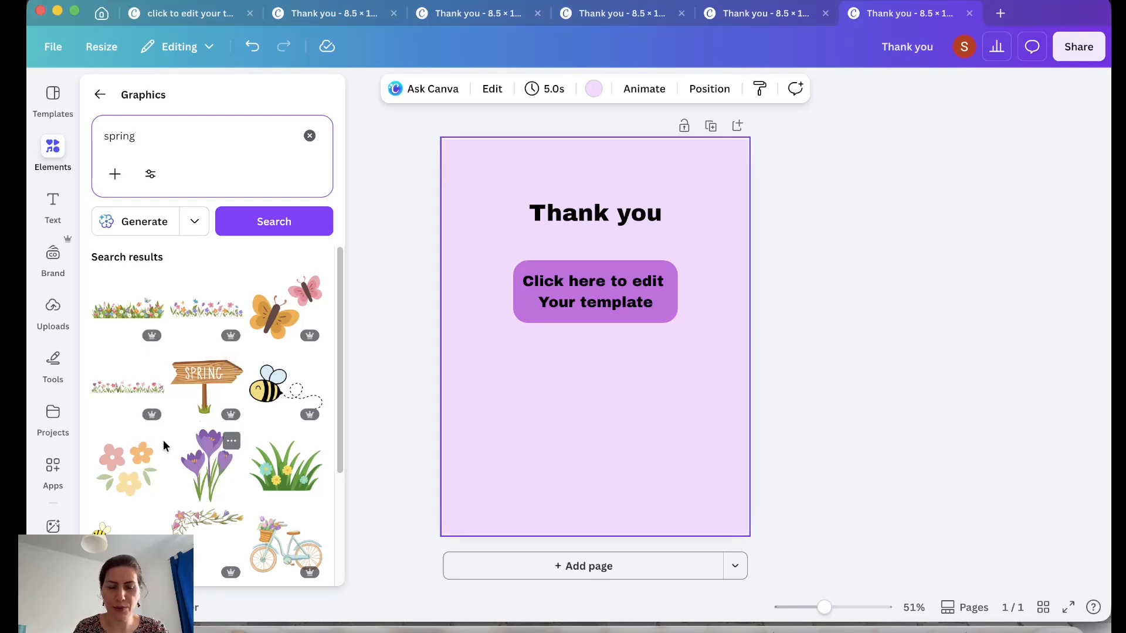
Insert the green wheelbarrow with flowers graphic, shrink it slightly and centre it at the bottom of the page below the button.
scroll(223, 437, down, 2)
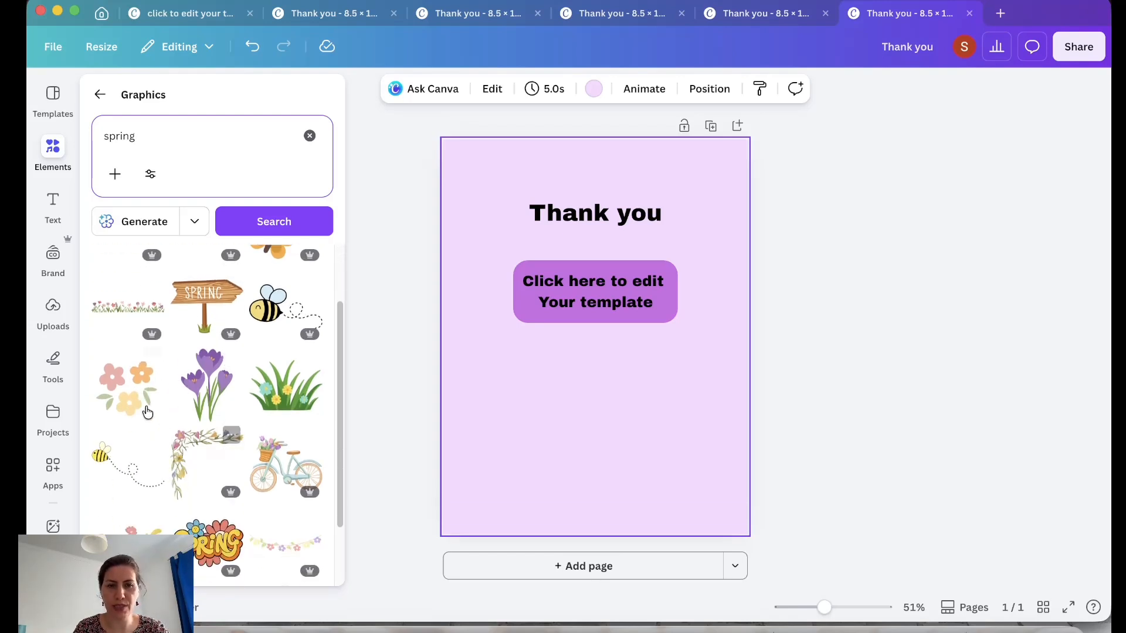
scroll(222, 417, down, 3)
scroll(221, 417, down, 2)
click(124, 425)
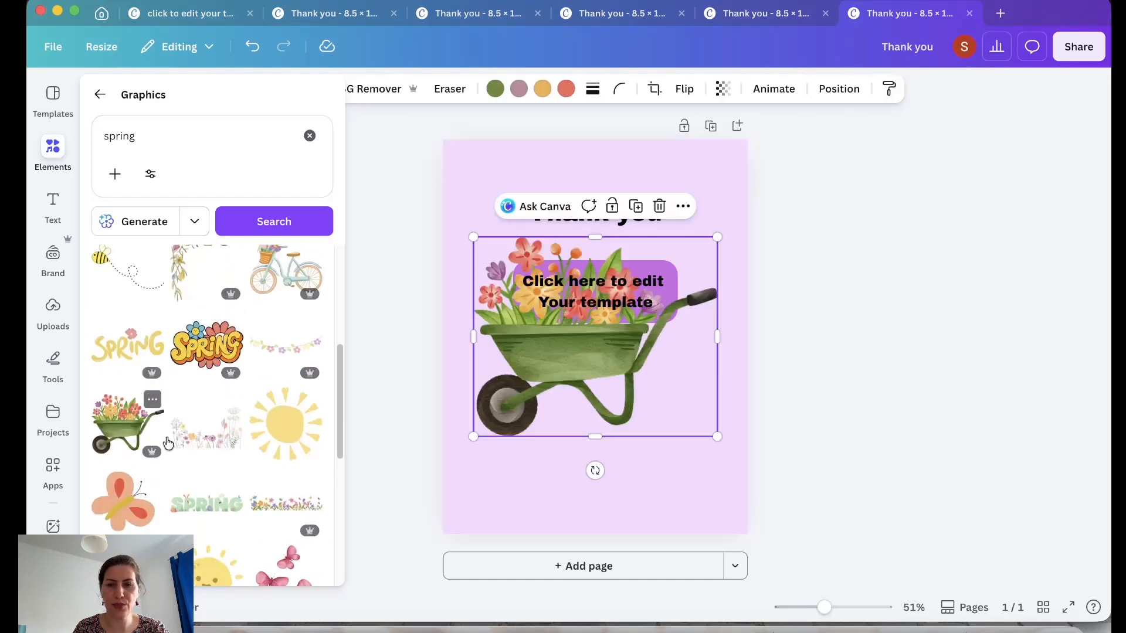
drag(691, 405, 694, 496)
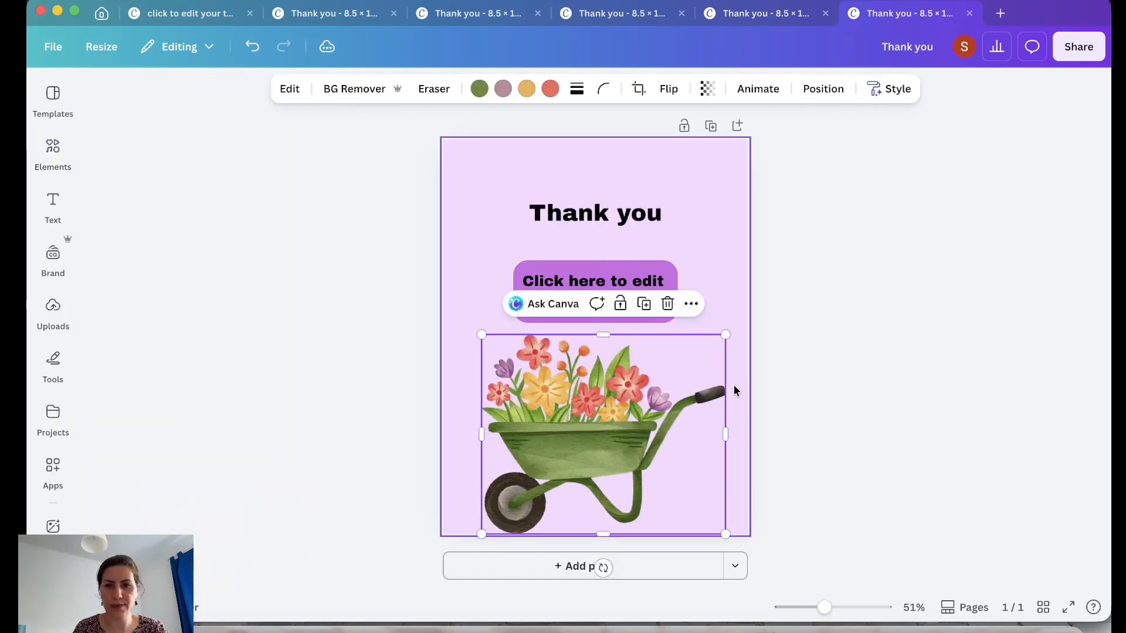
drag(724, 338, 712, 347)
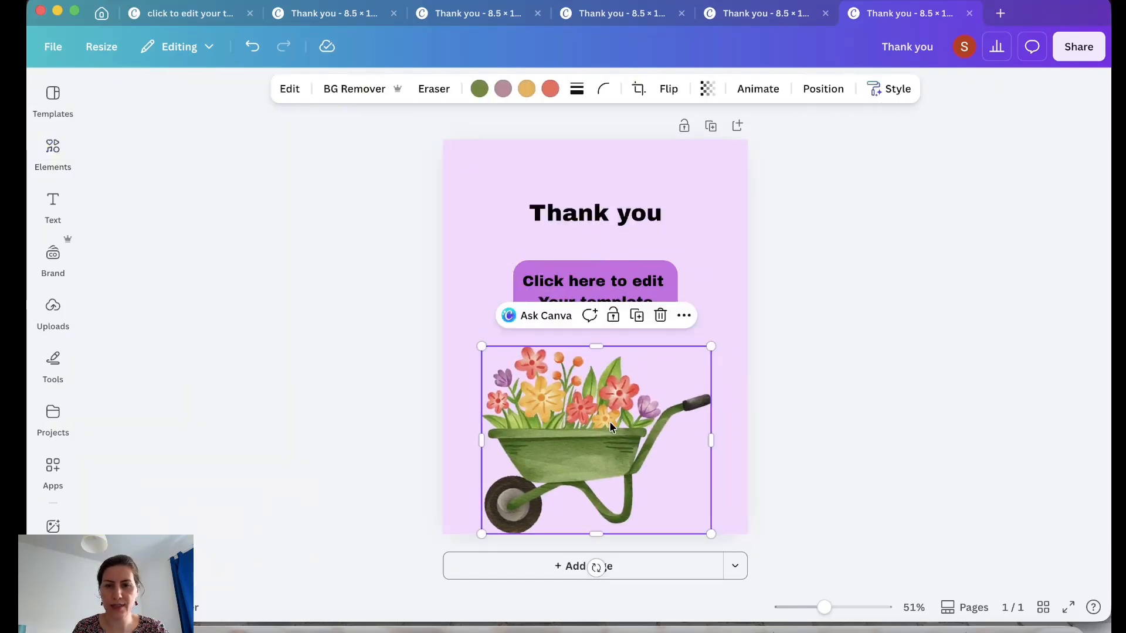
drag(611, 423, 612, 427)
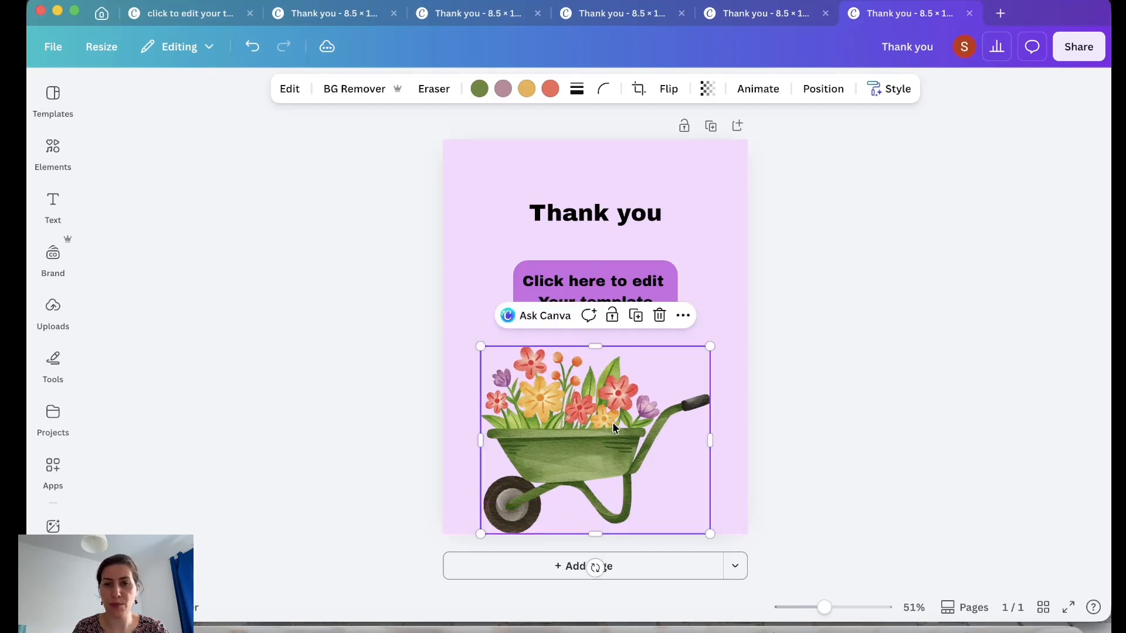
click(836, 406)
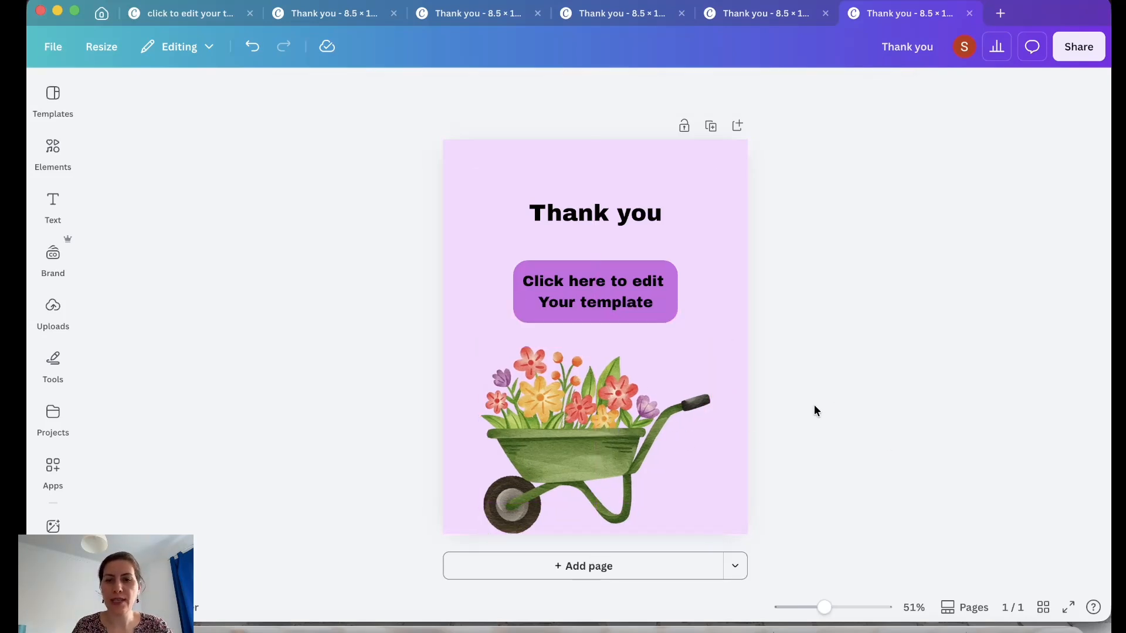
Try recolouring the wheelbarrow graphic's green to violet, and undo the colour change.
click(63, 166)
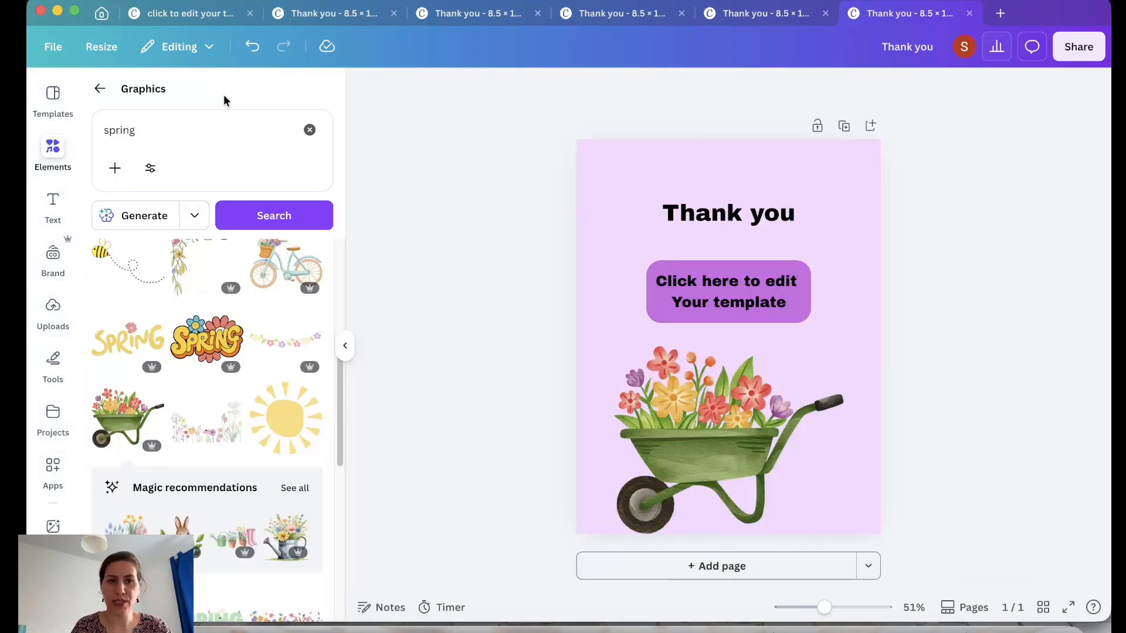
click(345, 346)
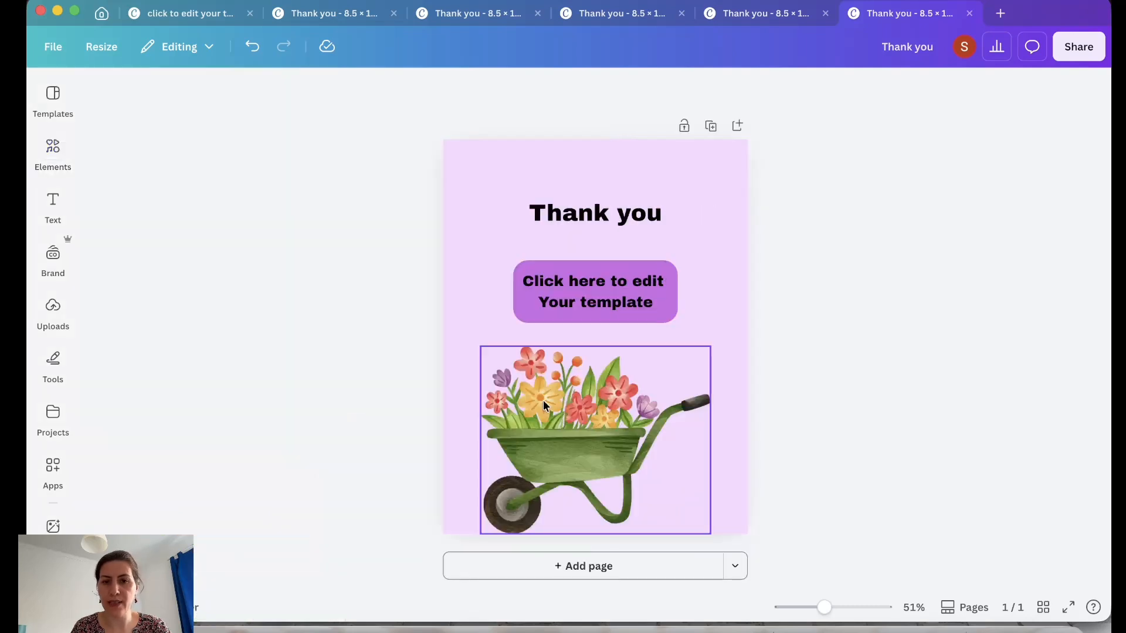
click(548, 399)
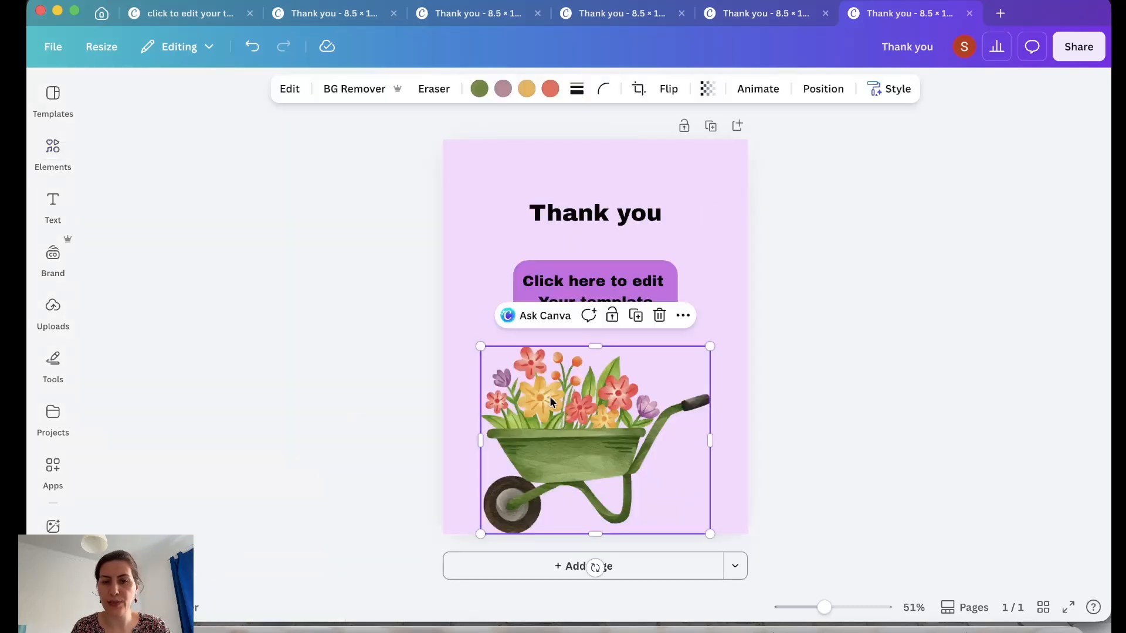
click(479, 89)
click(312, 518)
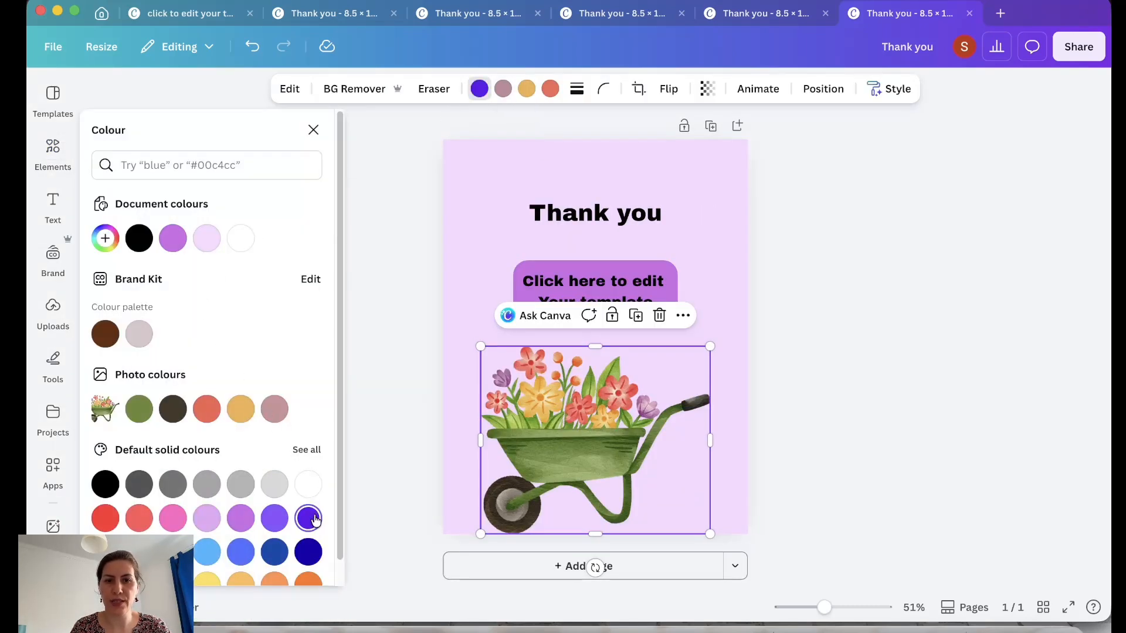
click(256, 41)
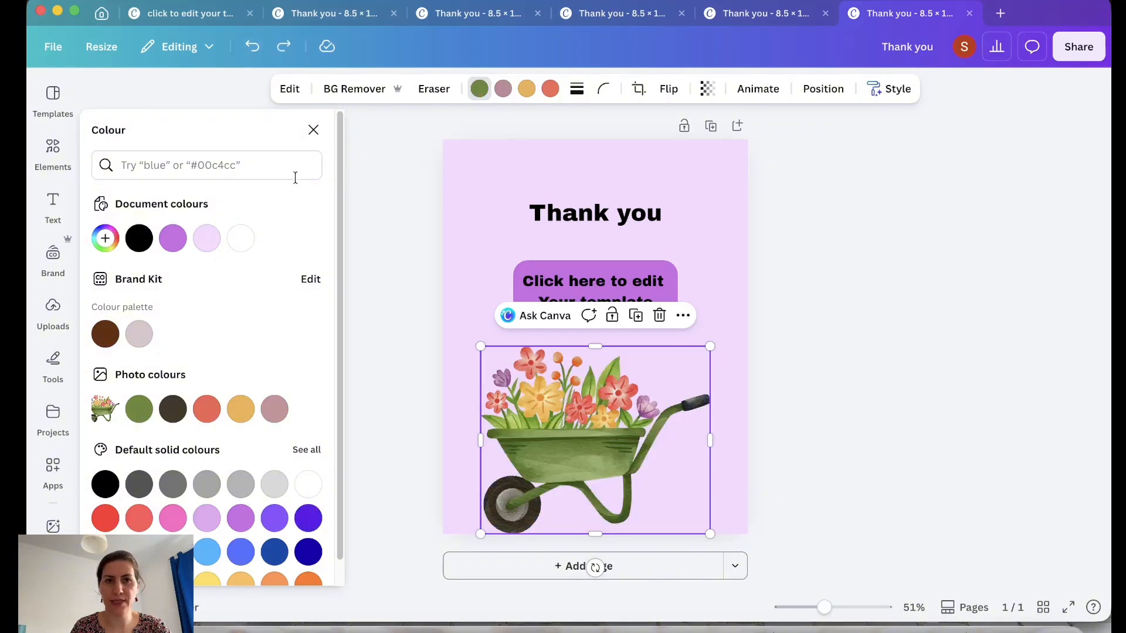
click(313, 129)
Insert the graphic of three pink butterflies from the spring results and shrink it to fit beside the start of the "Thank you" heading.
click(54, 149)
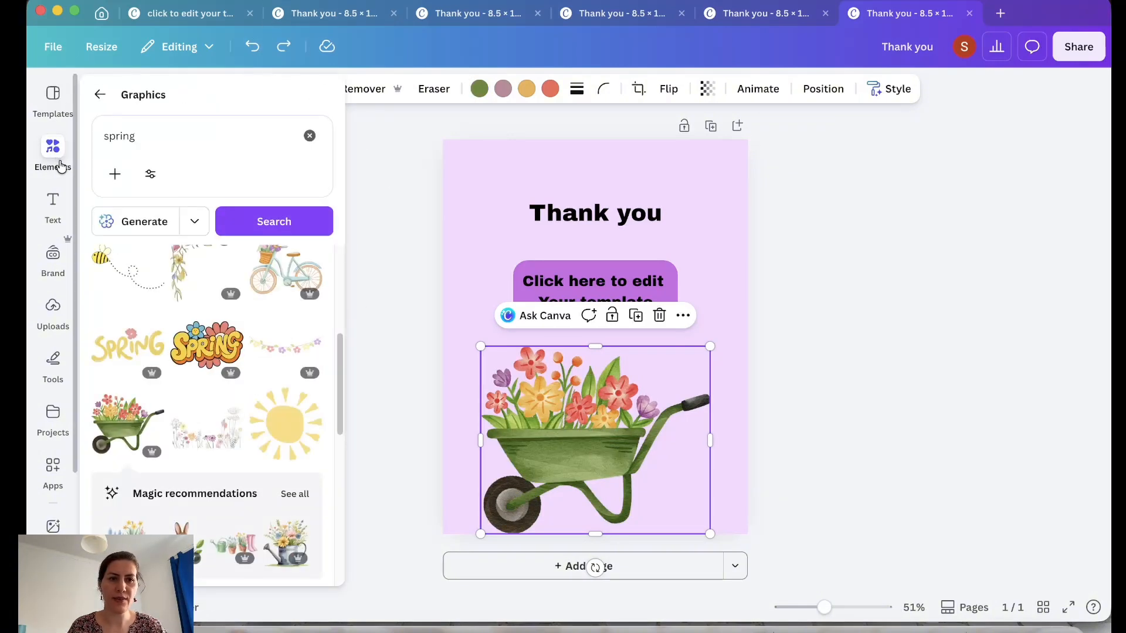
scroll(211, 351, down, 5)
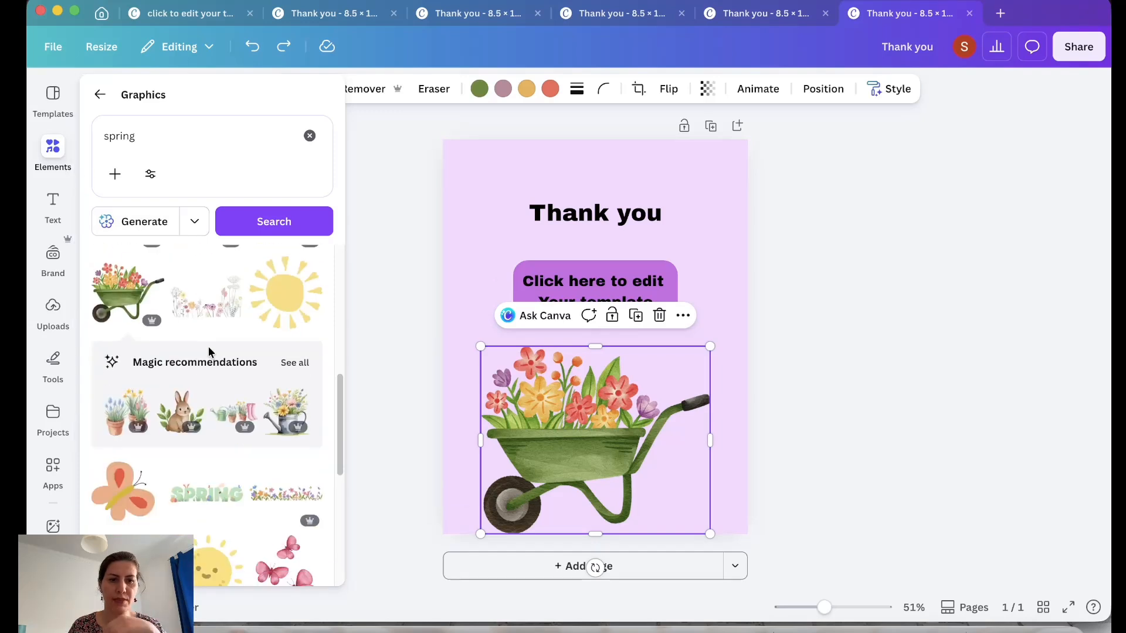
click(278, 467)
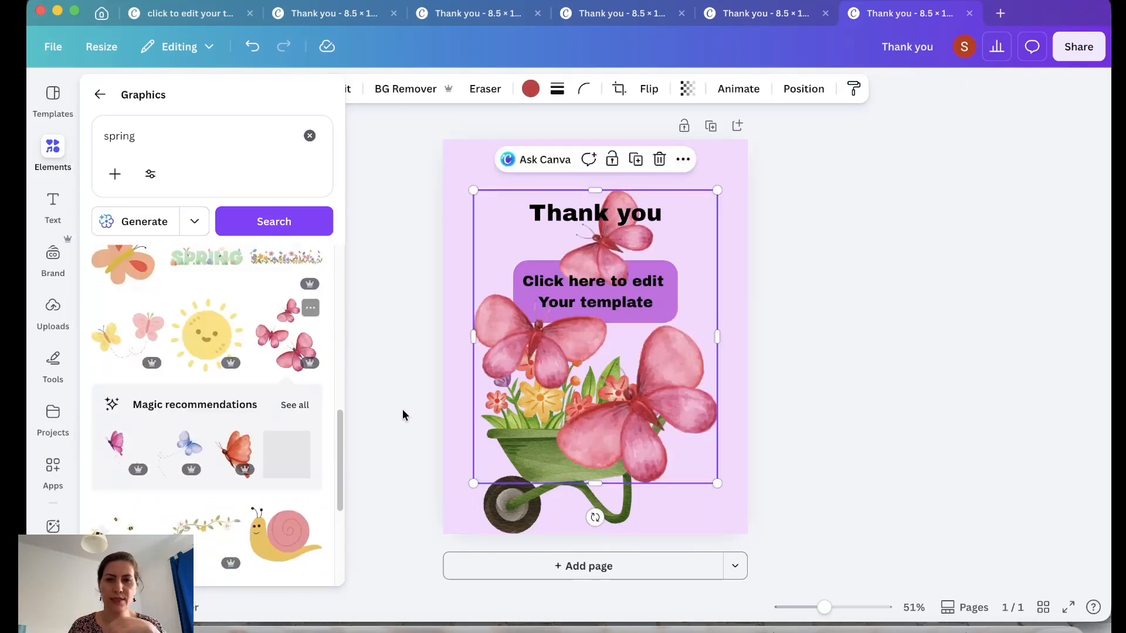
drag(712, 193, 503, 221)
click(253, 54)
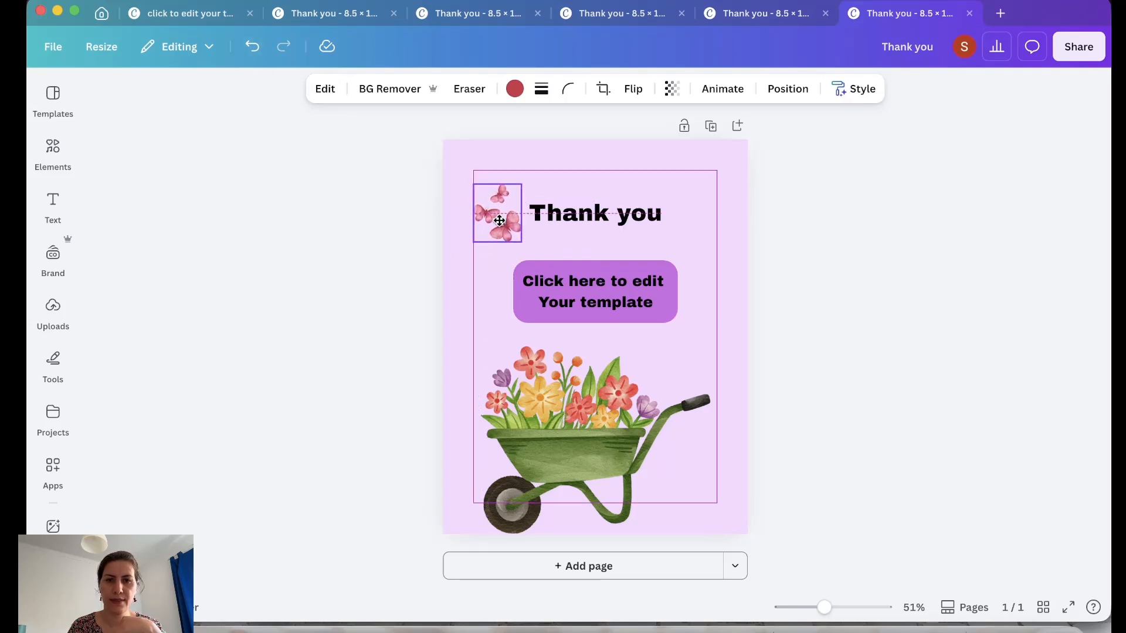
Insert the yellow and pink butterfly pair graphic, scale it down and tilt it diagonally.
click(53, 151)
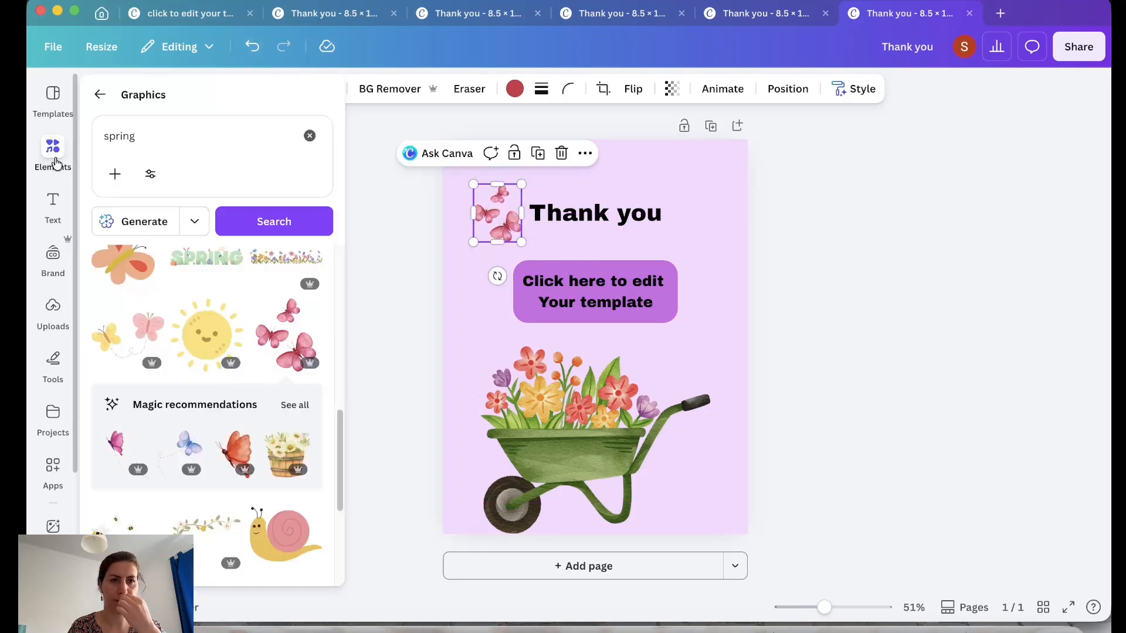
click(140, 330)
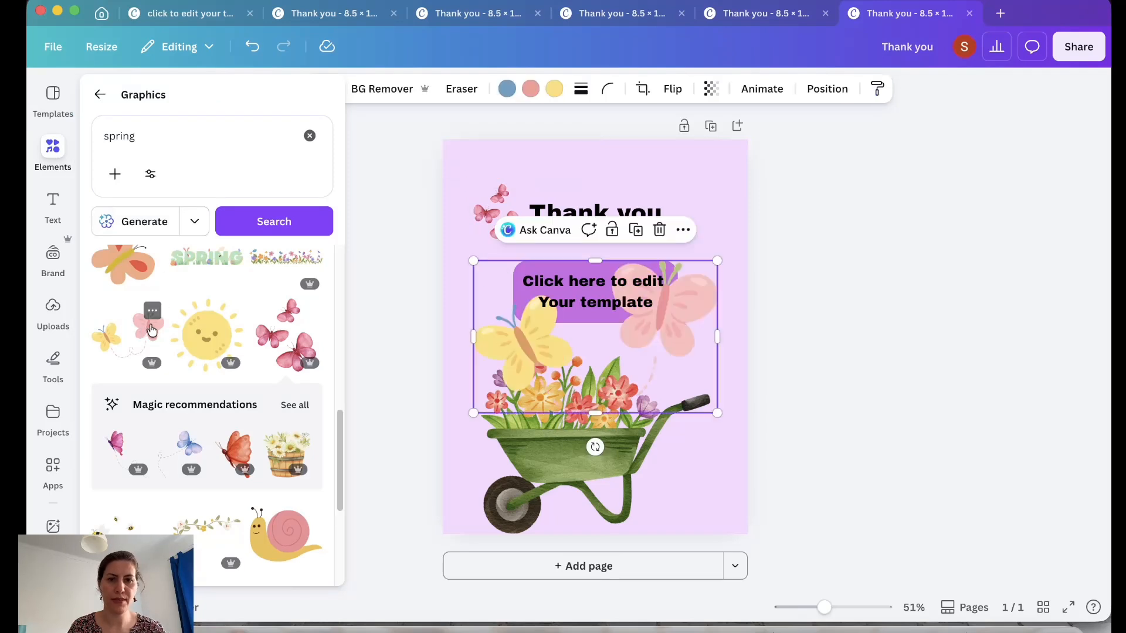
drag(717, 260, 556, 362)
drag(515, 449, 561, 423)
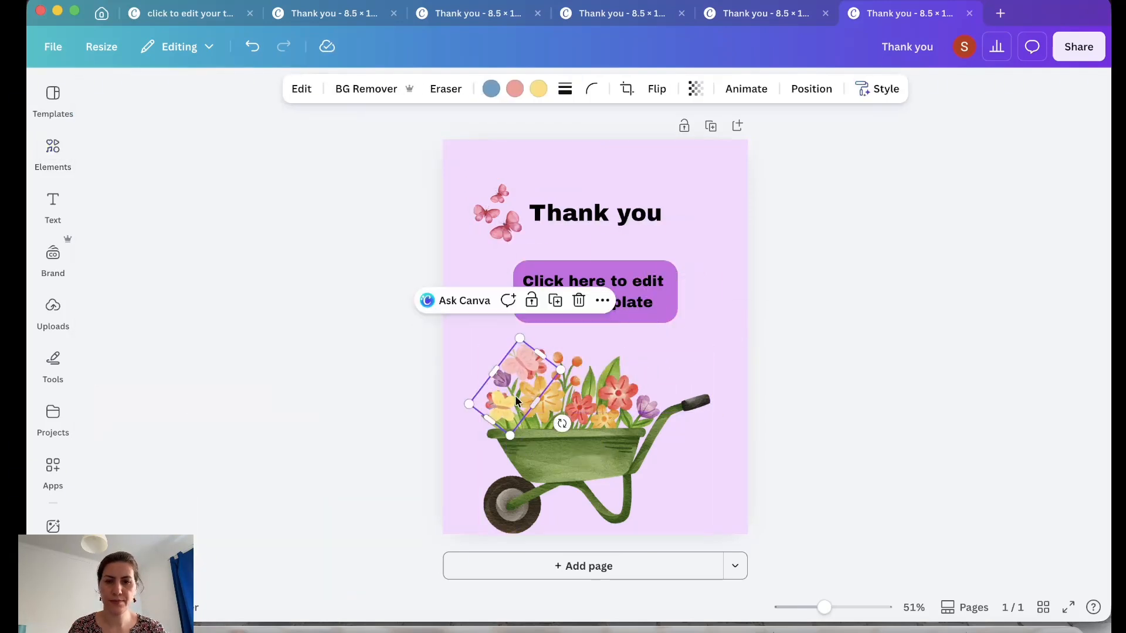
Move the tilted butterfly pair beside the end of the "Thank you" heading and shrink it slightly.
drag(515, 395, 701, 226)
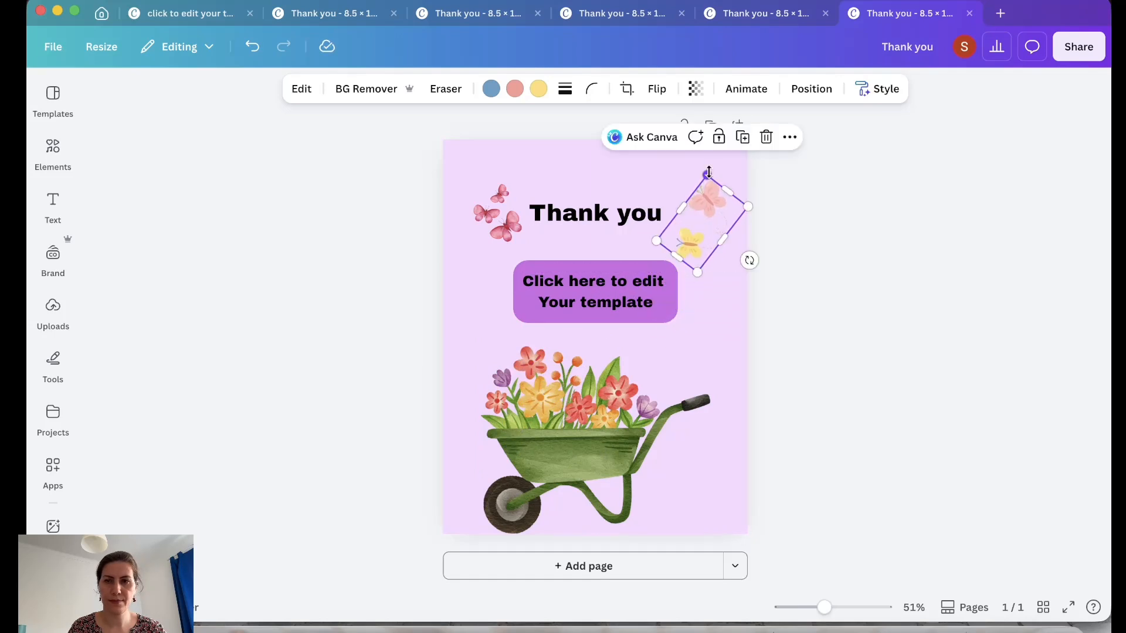
drag(709, 172, 707, 190)
drag(706, 232, 708, 223)
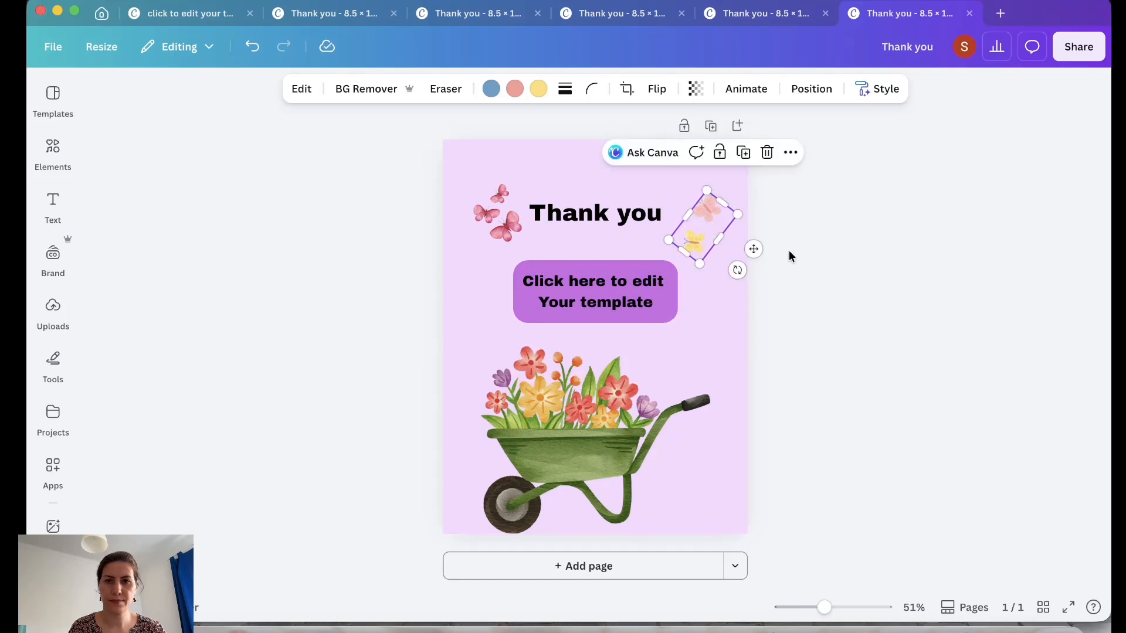
click(790, 256)
Search the graphics elements for "stars".
click(49, 170)
click(127, 136)
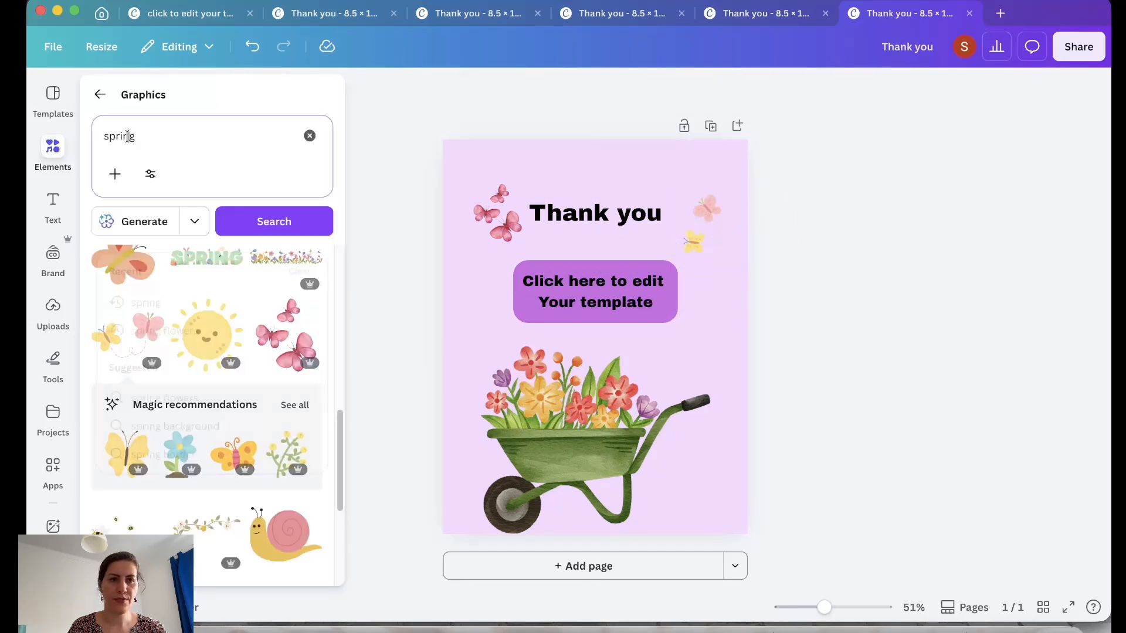
text(stars)
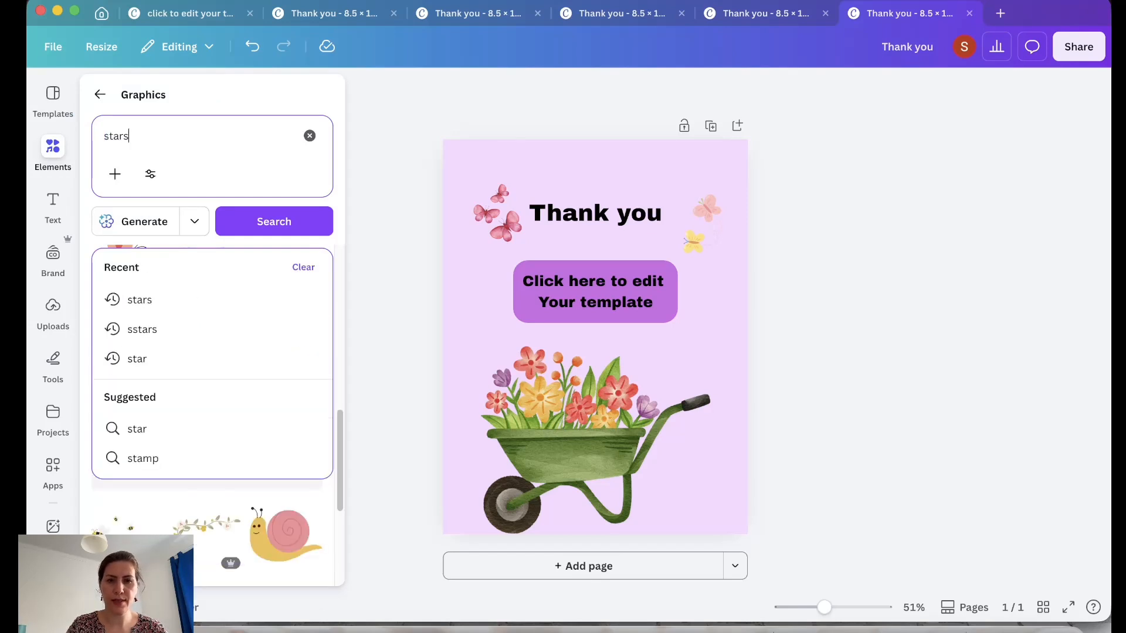
key(Return)
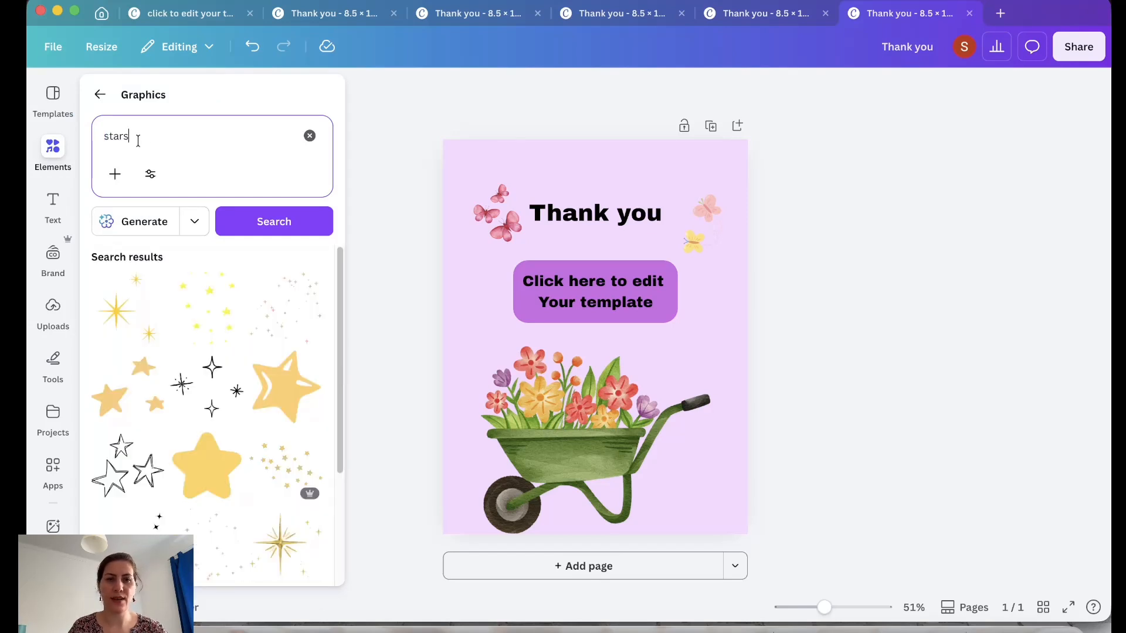
Insert the graphic of scattered tiny gold and pink stars and place it in the page's upper-right corner.
click(281, 317)
click(351, 326)
drag(566, 327, 652, 199)
Copy the scattered-stars graphic and paste a duplicate into the page's upper-left corner, around the three pink butterflies.
right_click(660, 205)
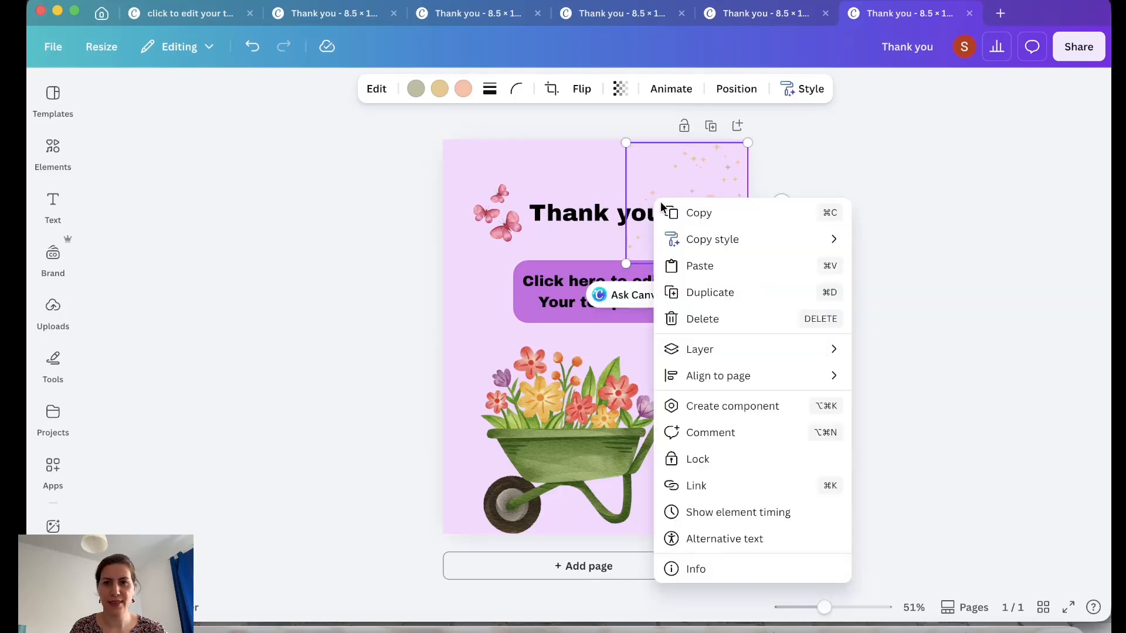
click(692, 215)
right_click(564, 167)
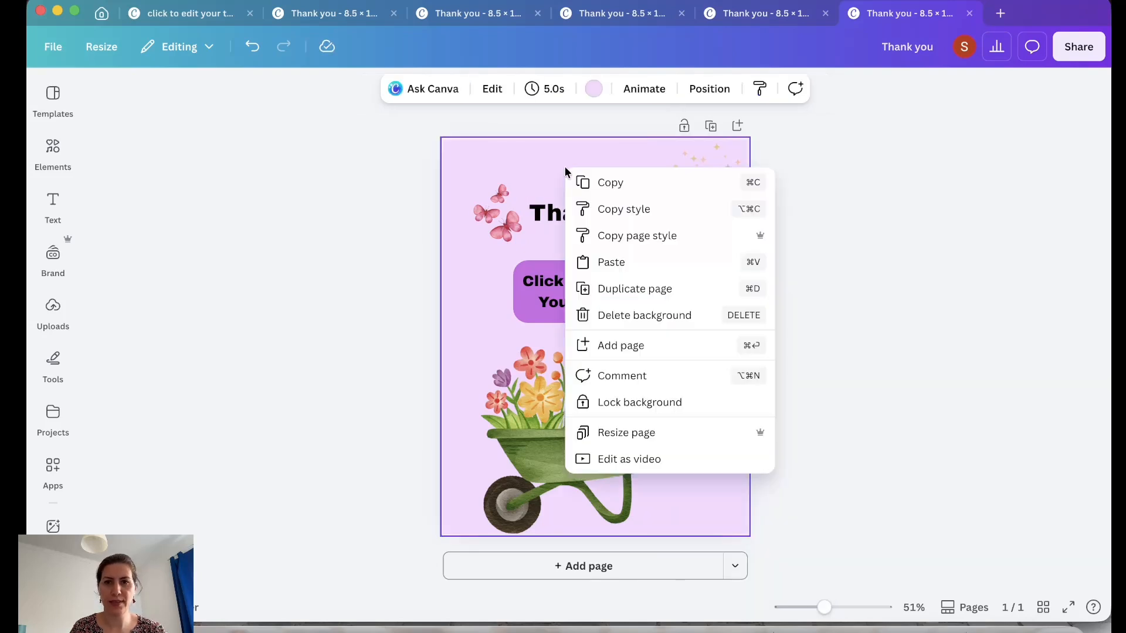
click(599, 262)
drag(647, 208, 466, 203)
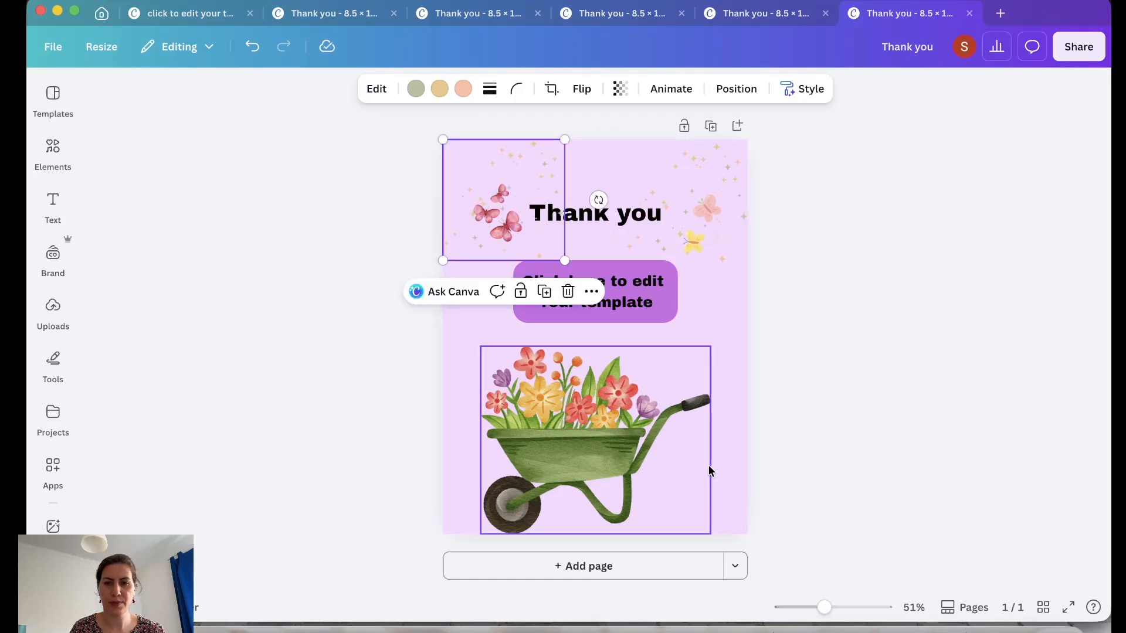
Paste two more copies of the stars graphic along the page's right edge, one in the lower corner and one at mid-height.
right_click(709, 471)
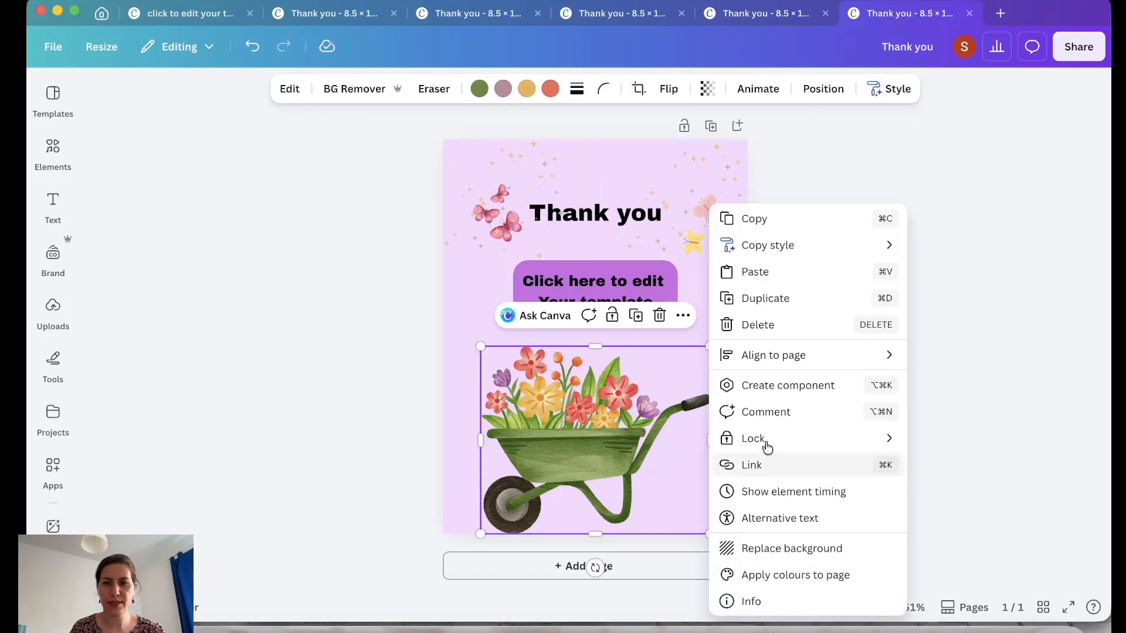
click(756, 273)
drag(716, 251, 716, 486)
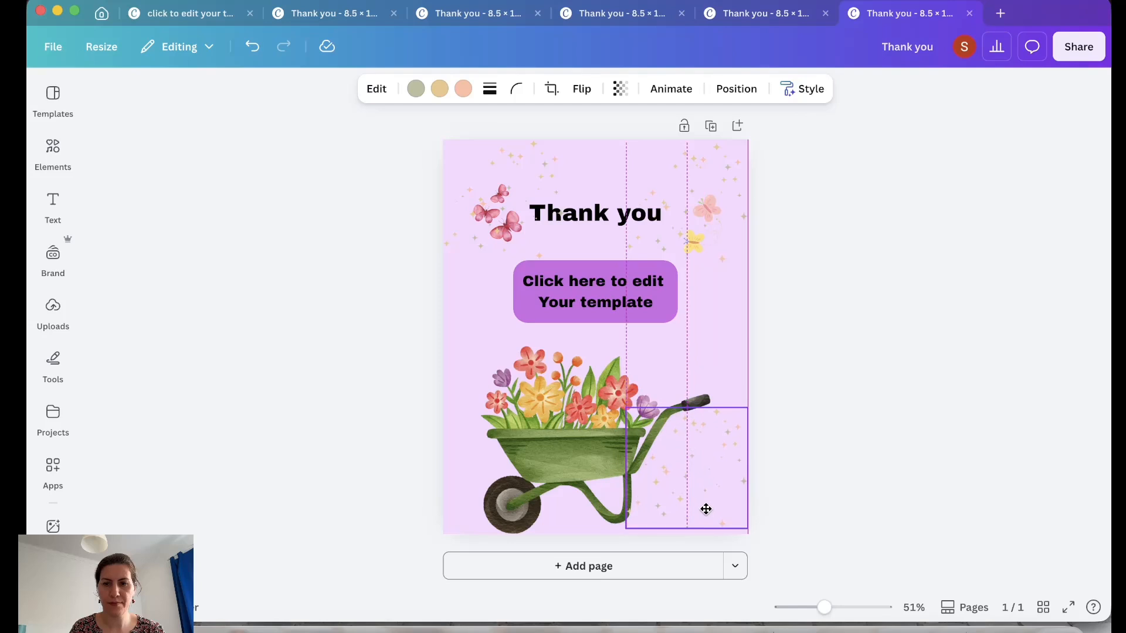
click(707, 407)
right_click(707, 359)
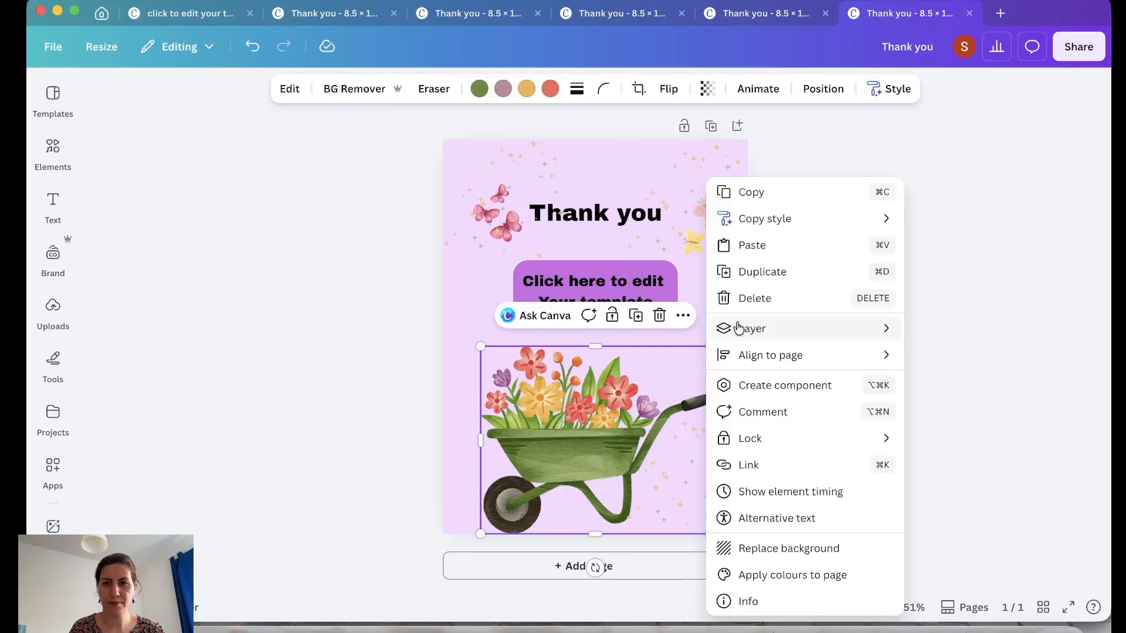
click(751, 245)
drag(722, 317, 702, 381)
Paste two more copies of the stars graphic along the page's left edge, one at mid-height and one in the lower corner.
right_click(503, 317)
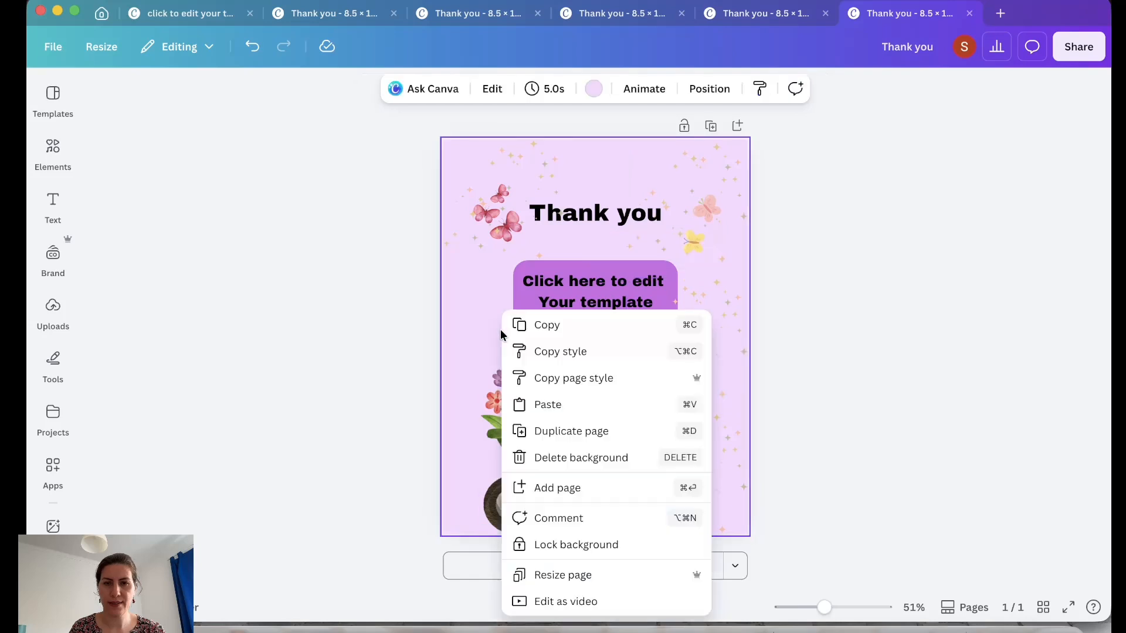
click(540, 402)
drag(669, 229, 483, 342)
right_click(460, 434)
click(536, 403)
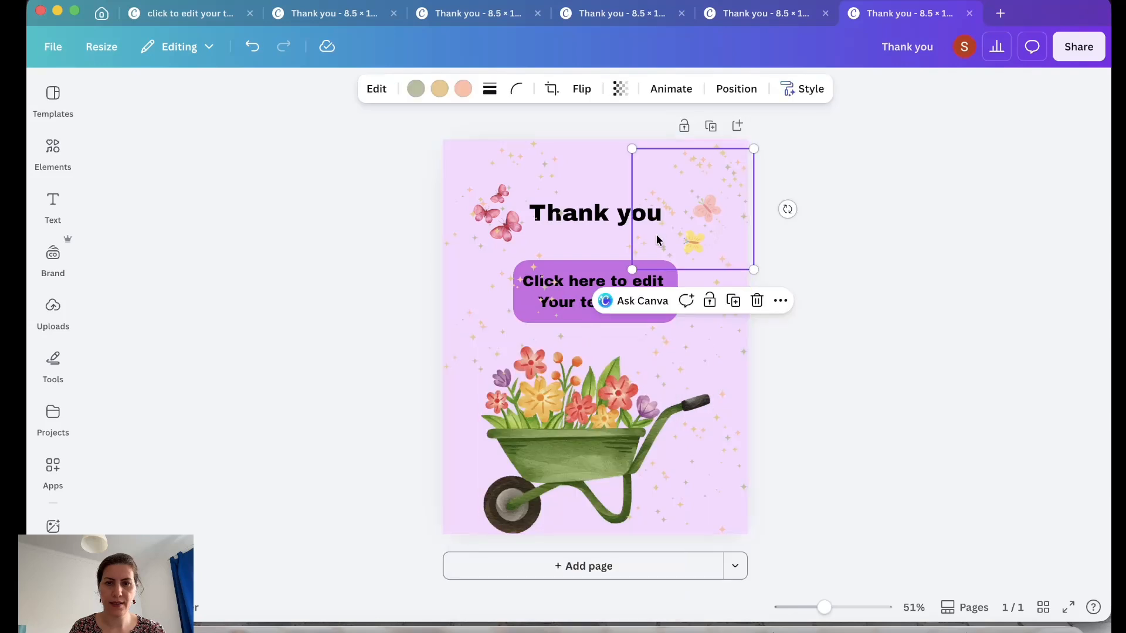
drag(659, 241, 471, 499)
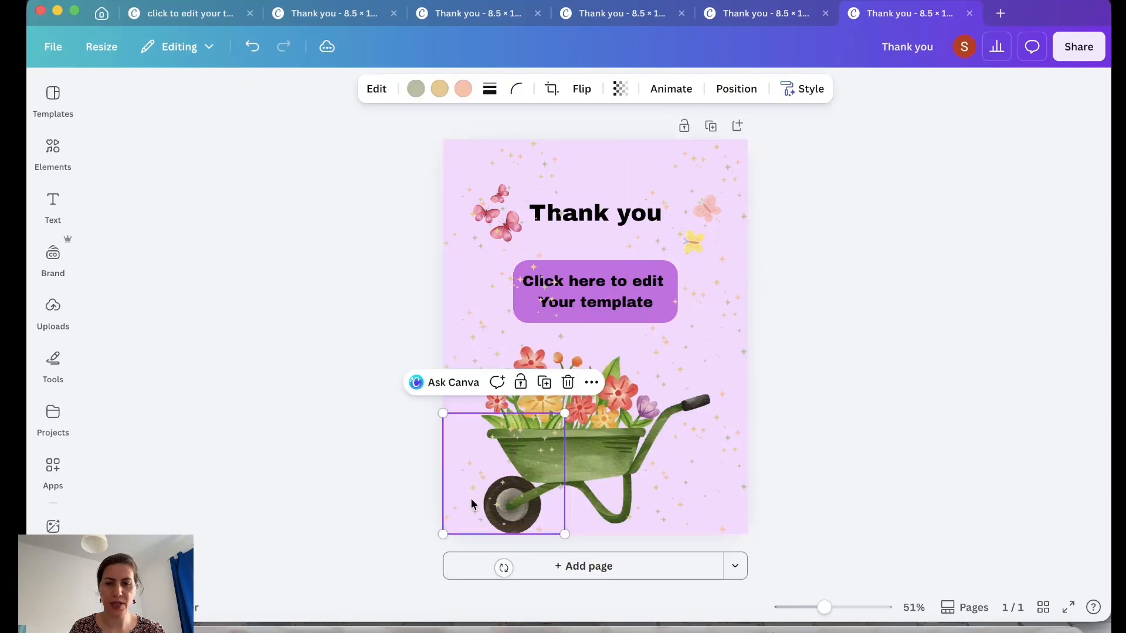
click(805, 367)
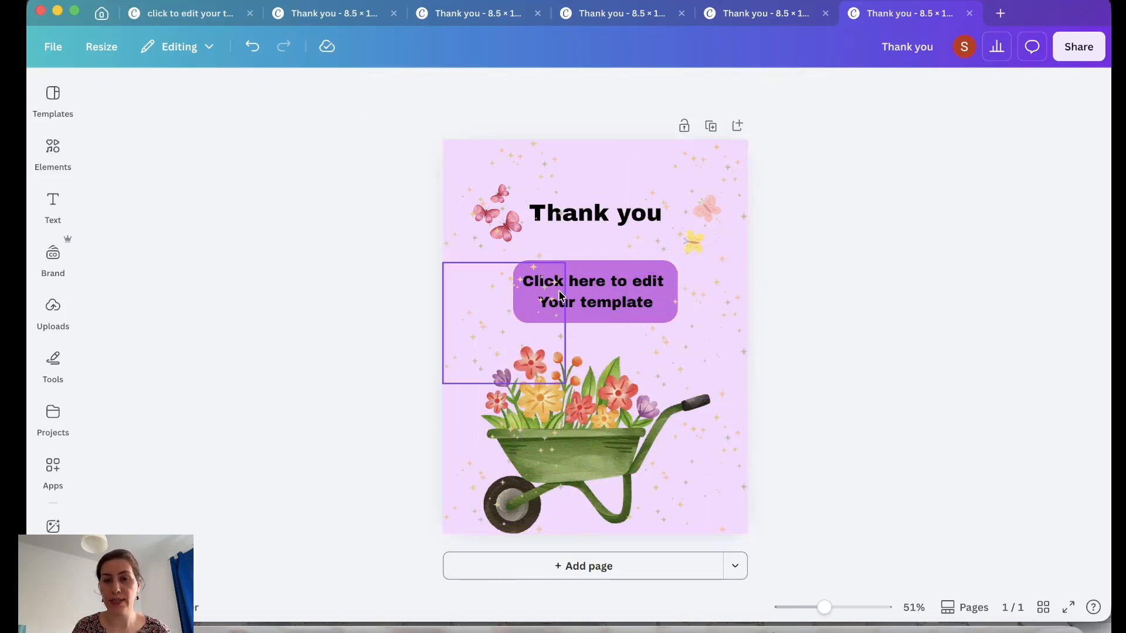
Send the stars graphic overlapping the left part of the purple template-edit button to the back.
click(537, 298)
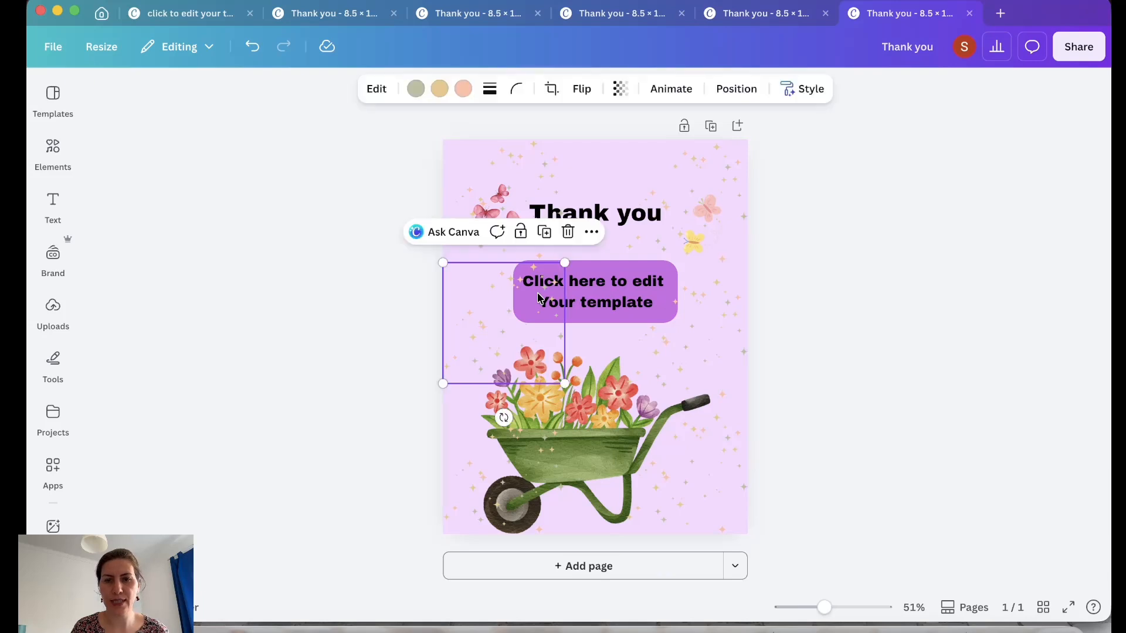
right_click(538, 298)
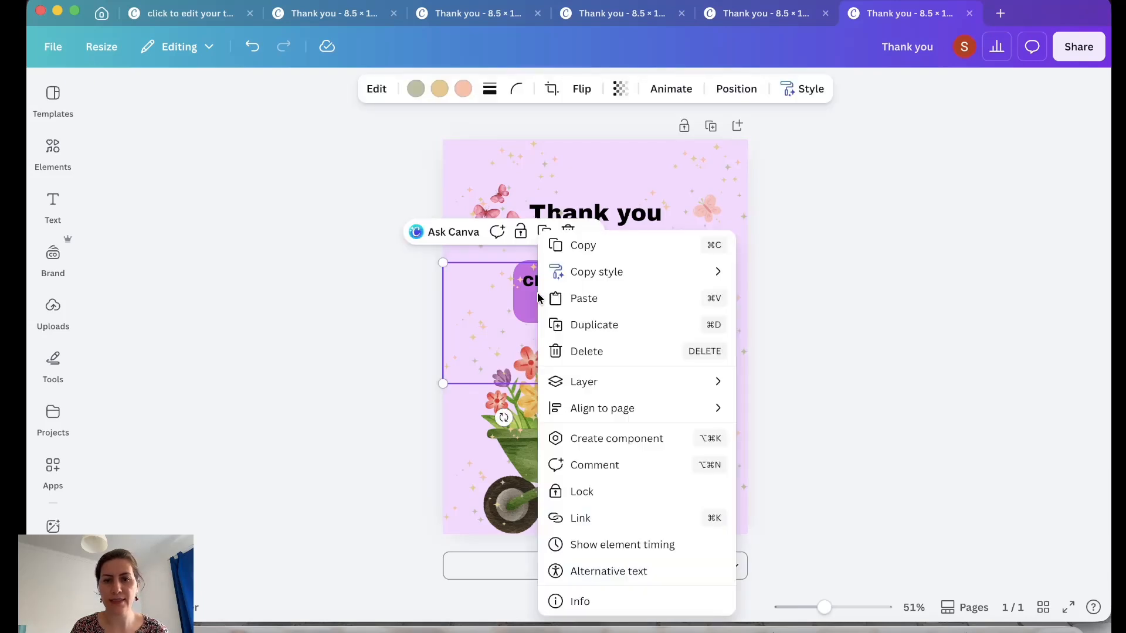
mouse_move(671, 383)
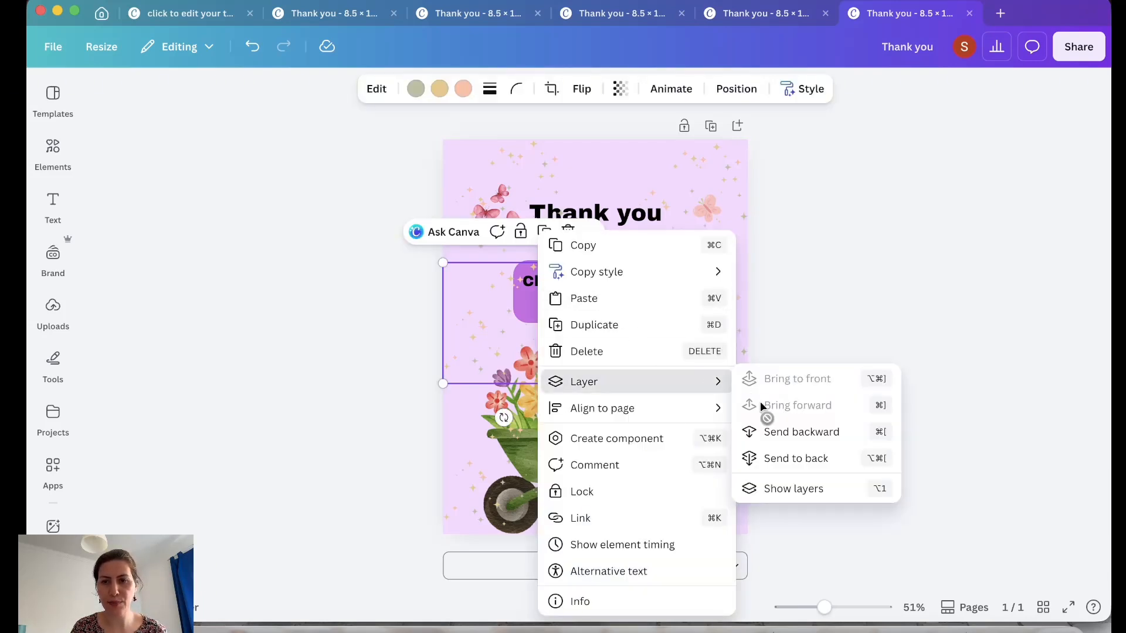
click(786, 459)
key(Escape)
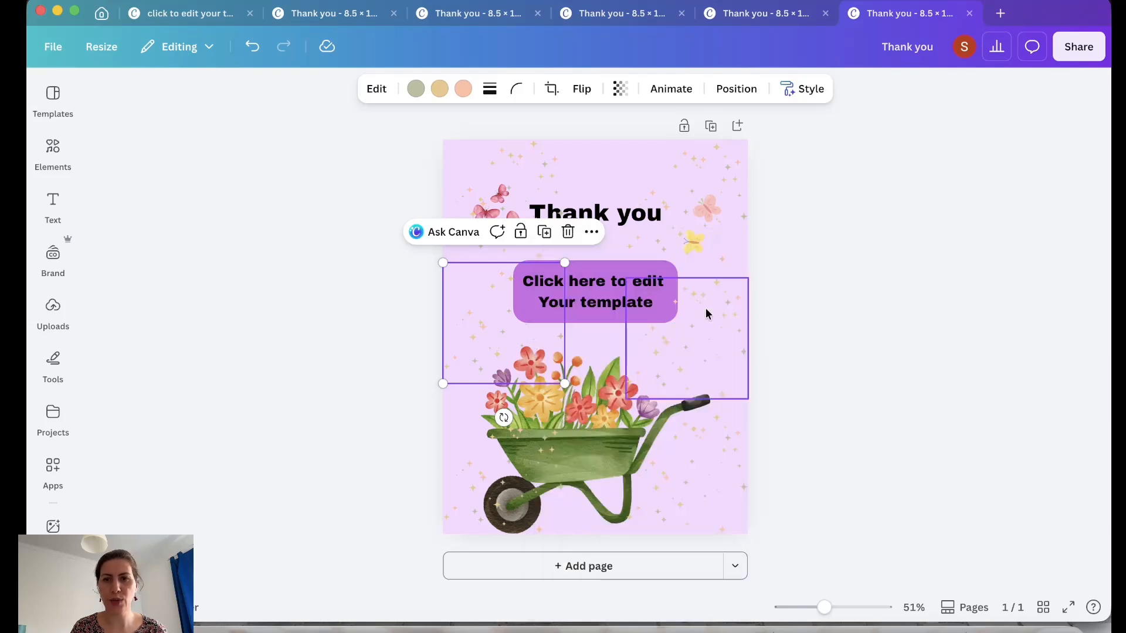
Send the stars graphic overlapping the right part of the purple template-edit button to the back.
click(706, 313)
click(737, 90)
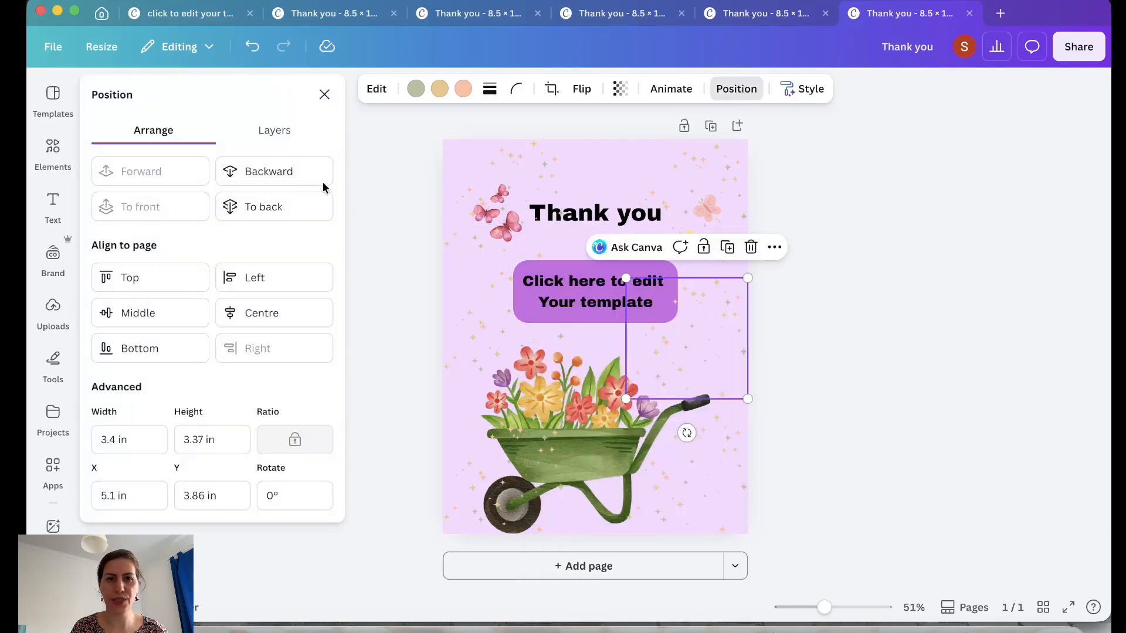
click(269, 212)
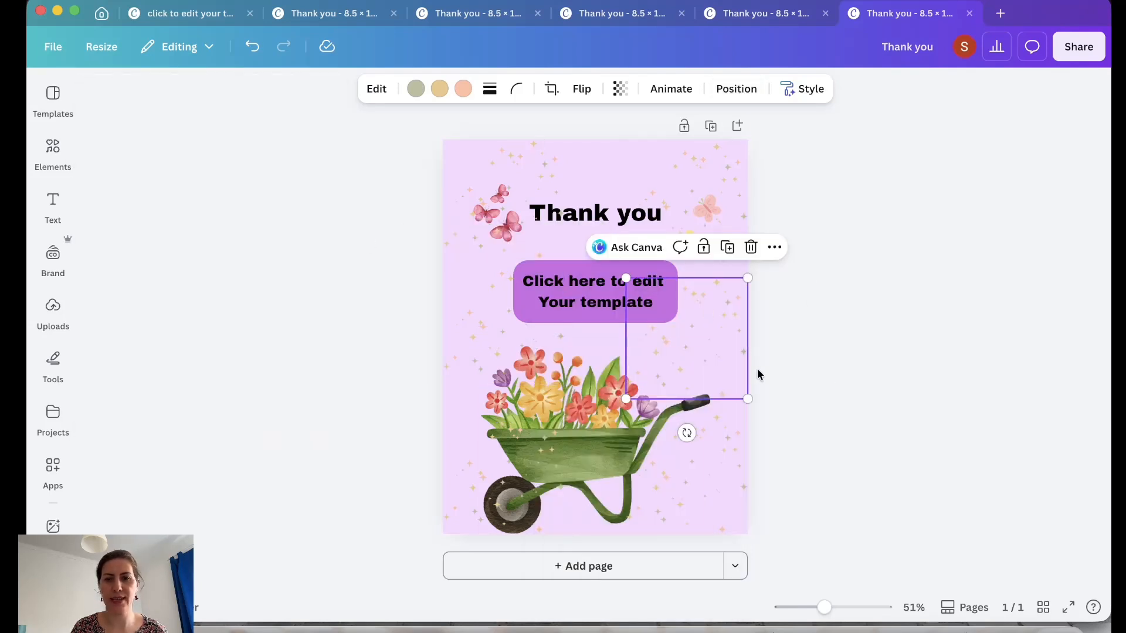
click(765, 390)
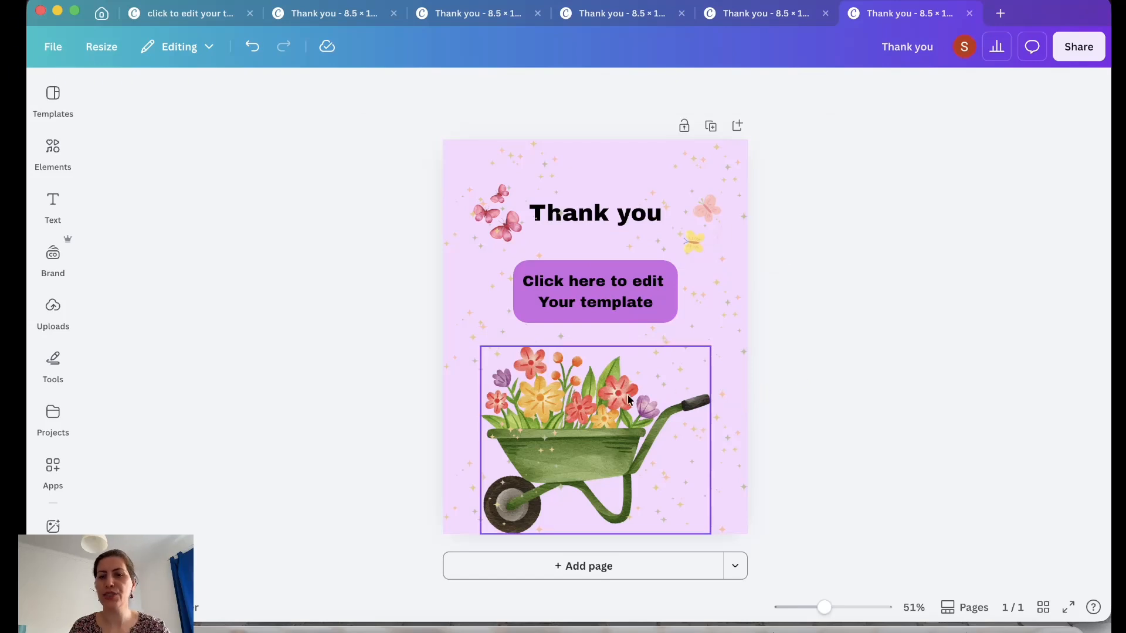
Create a template link for the design from the sharing options and copy it.
click(1072, 60)
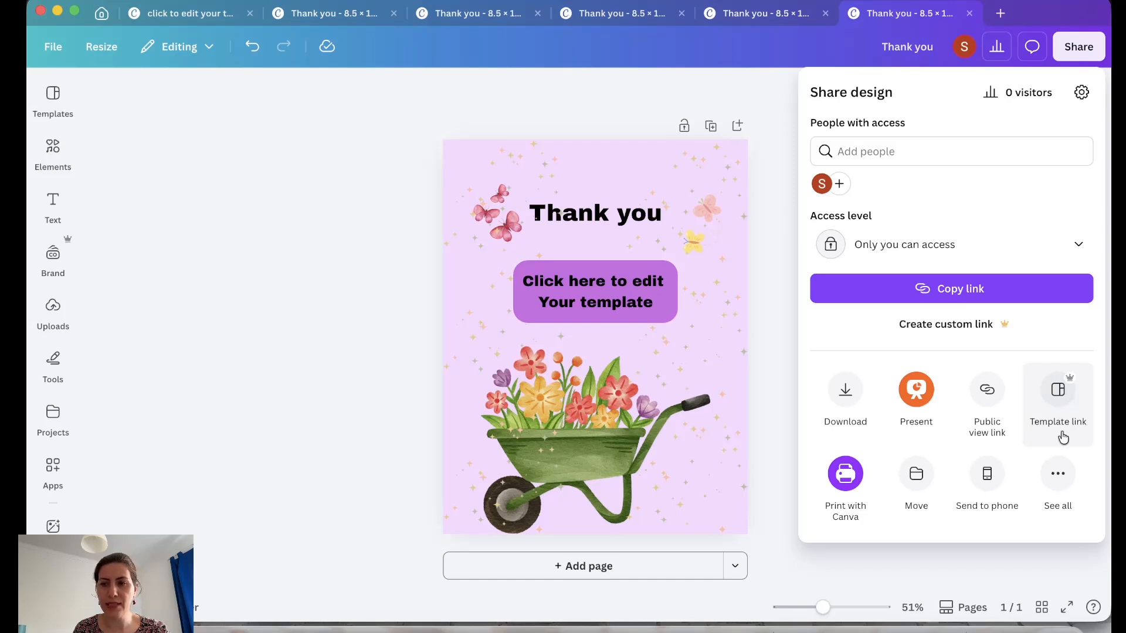
click(1059, 479)
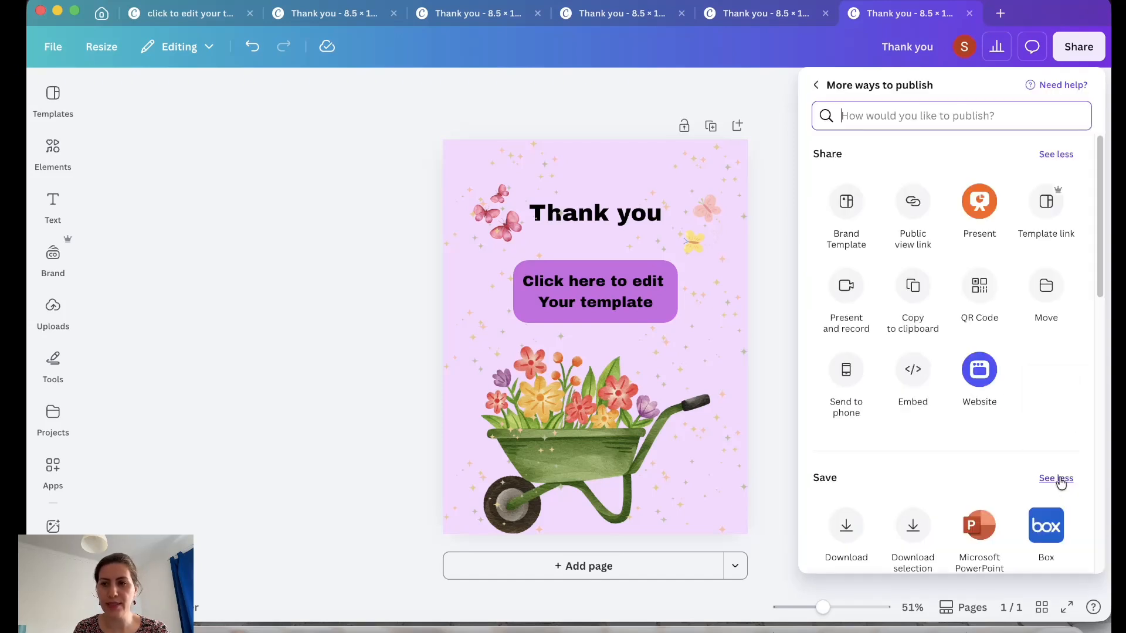
click(1046, 218)
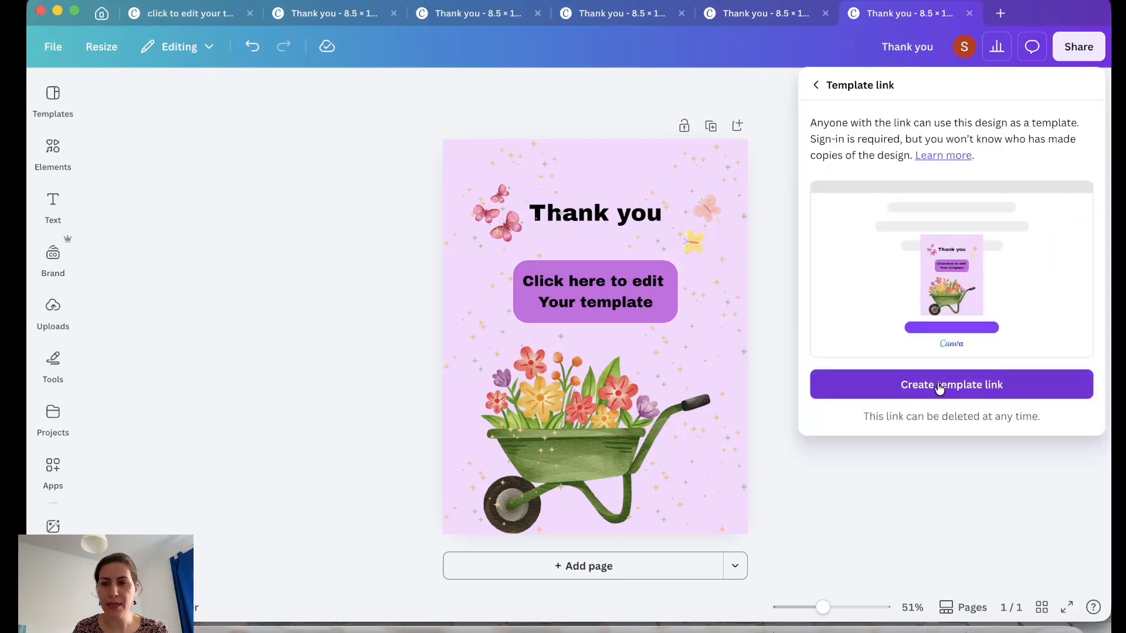
click(939, 389)
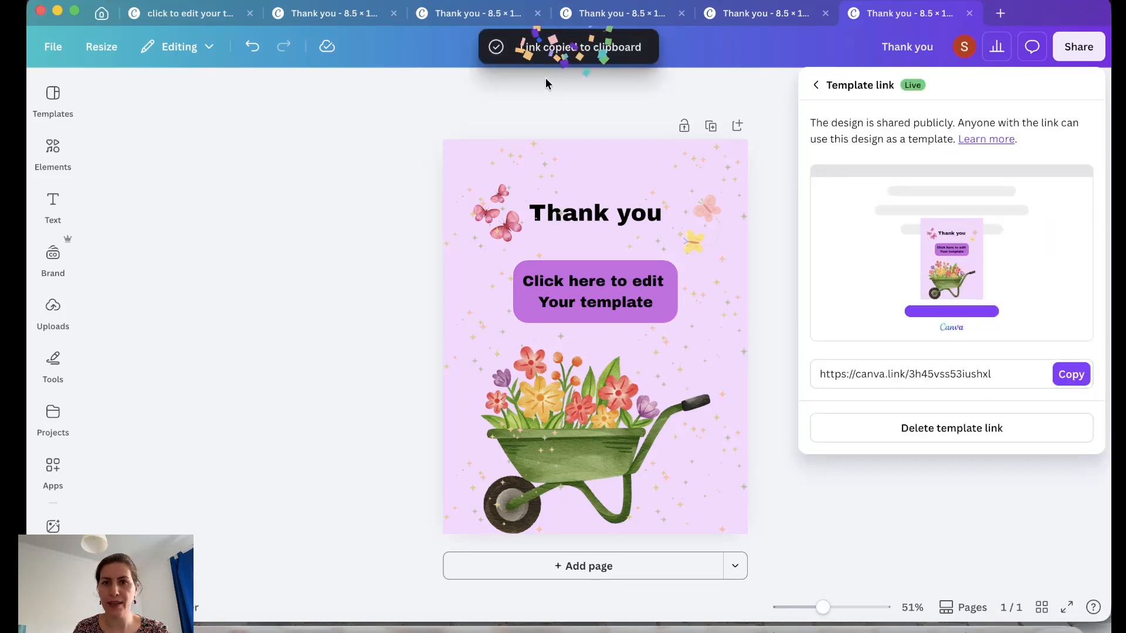
click(1066, 382)
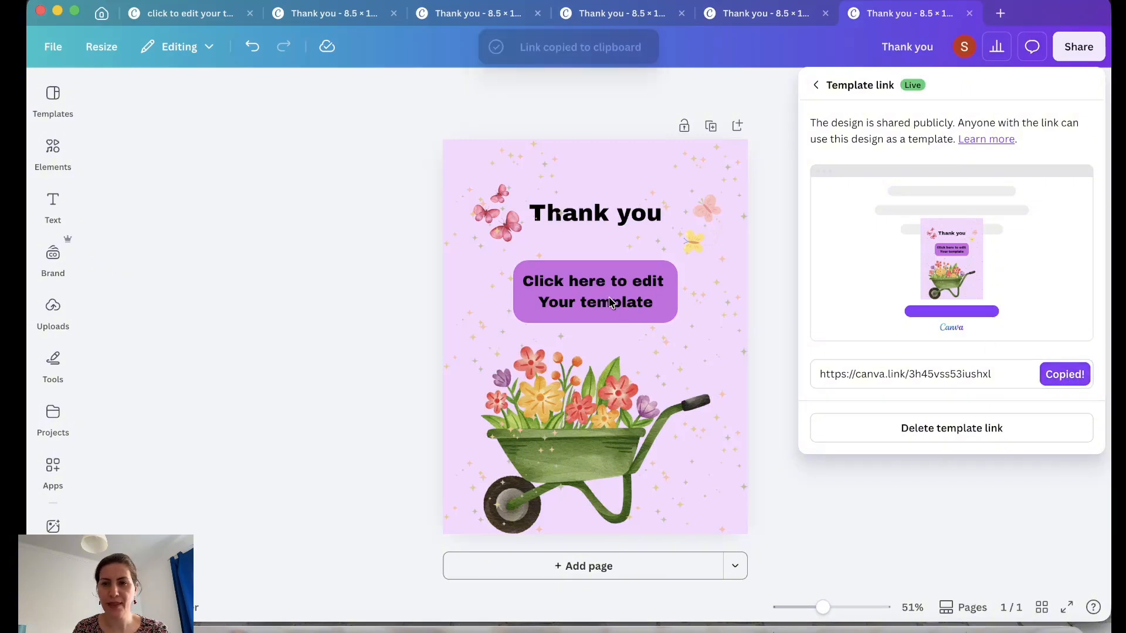
Link the button text "Click here to edit Your template" to the copied template link.
click(661, 299)
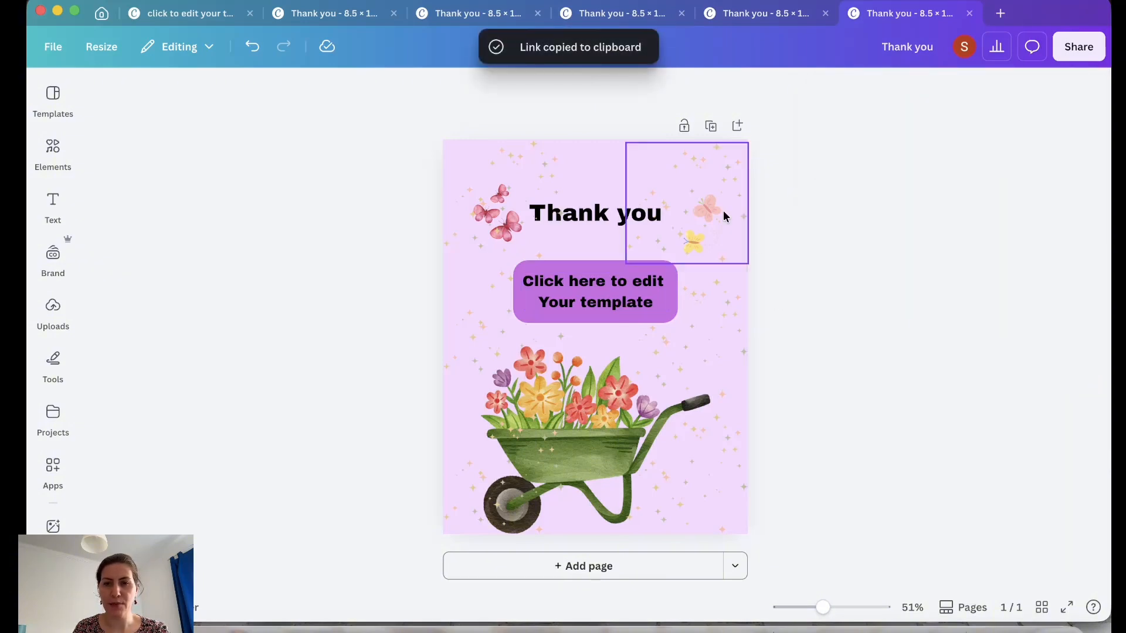
click(593, 304)
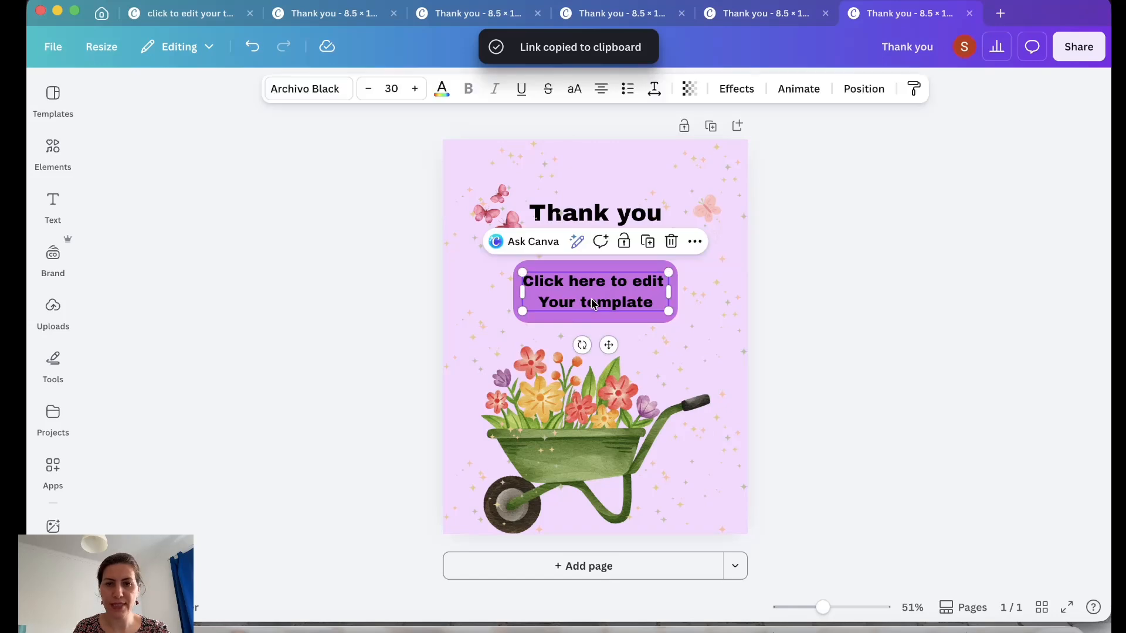
right_click(594, 303)
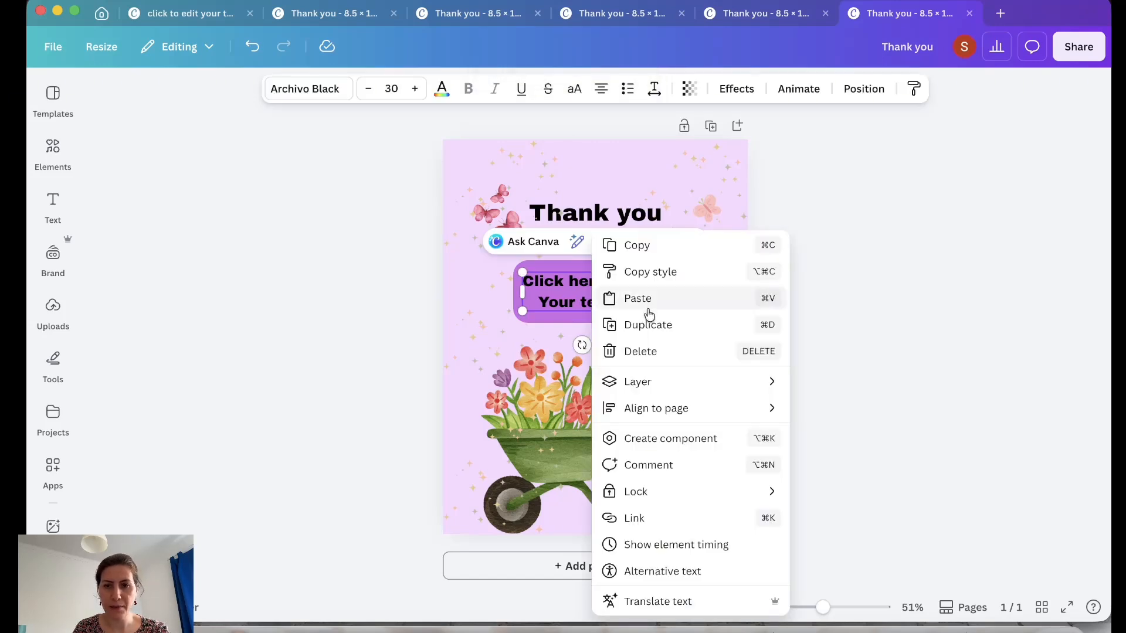
click(658, 516)
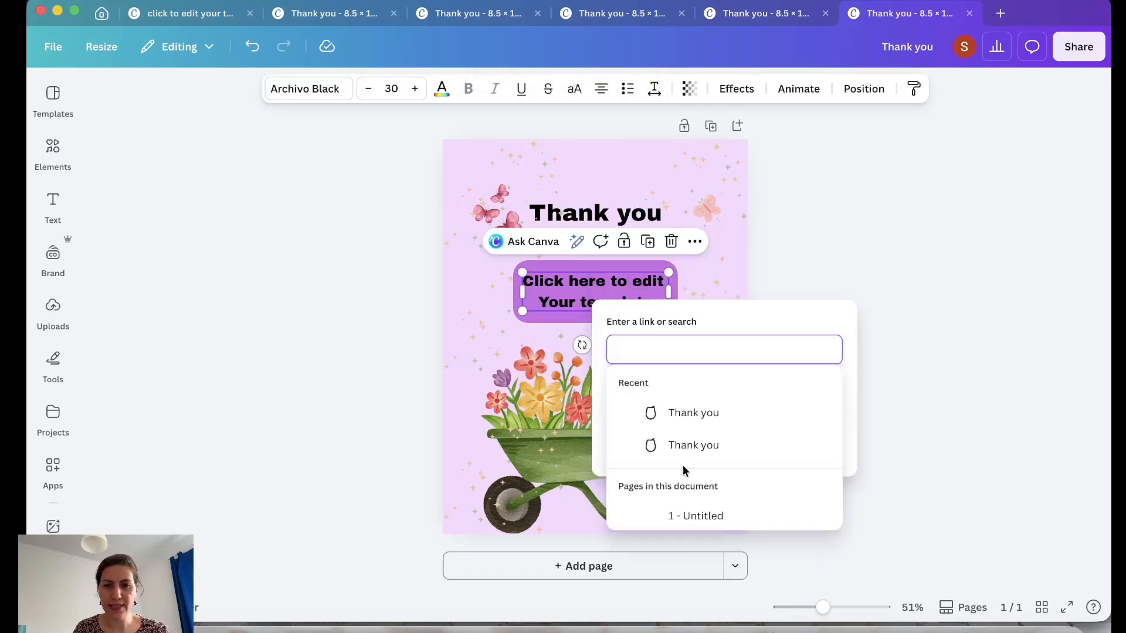
right_click(679, 355)
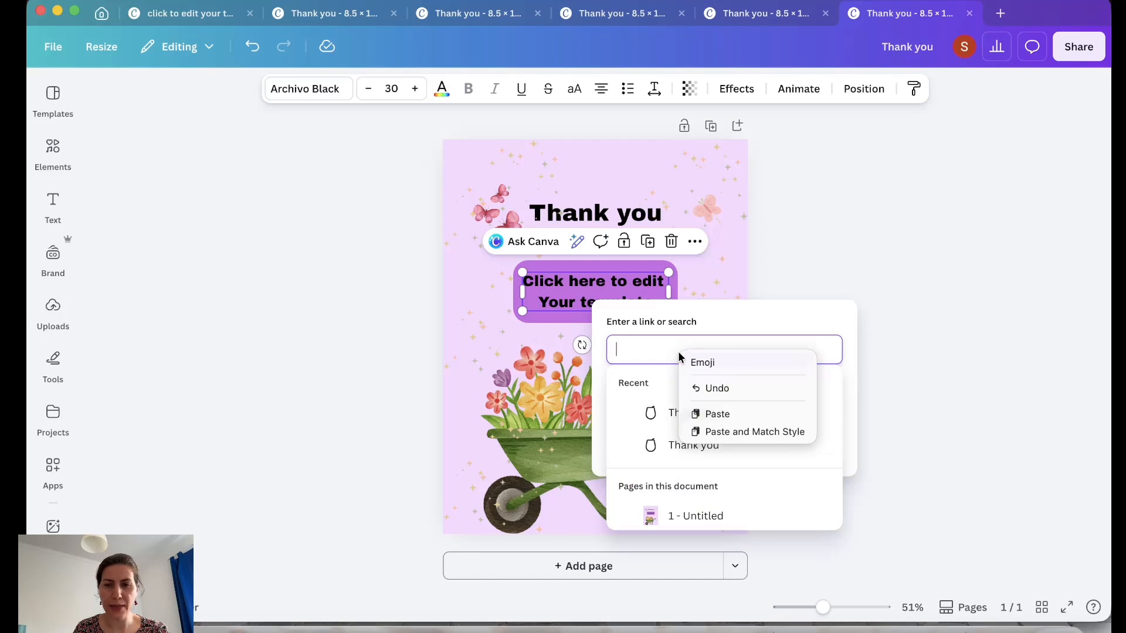
click(724, 415)
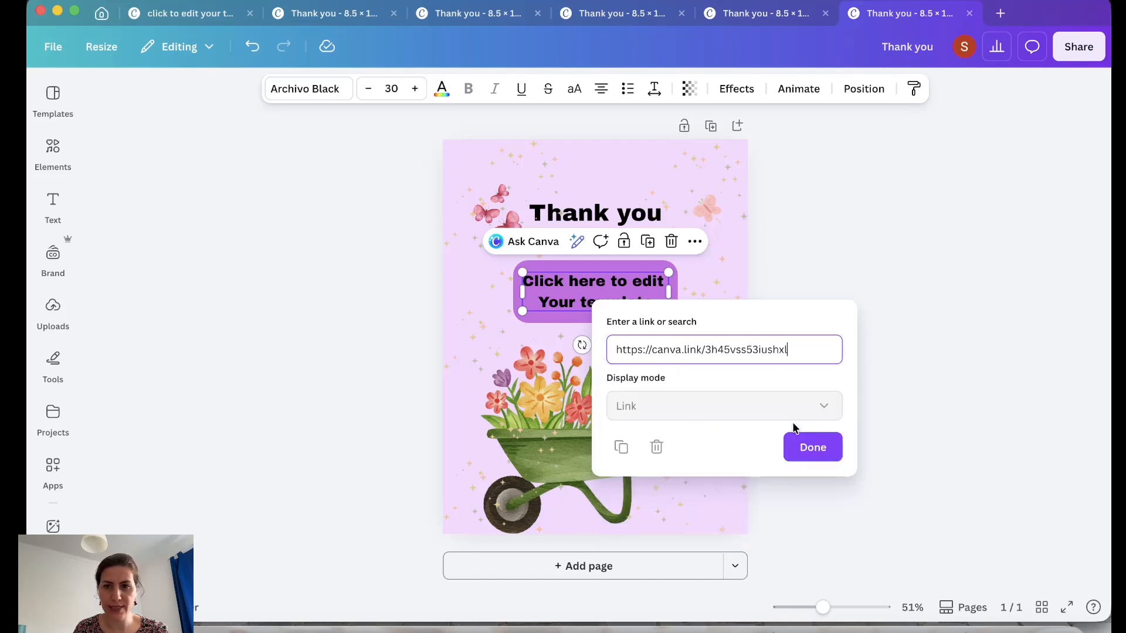
click(830, 446)
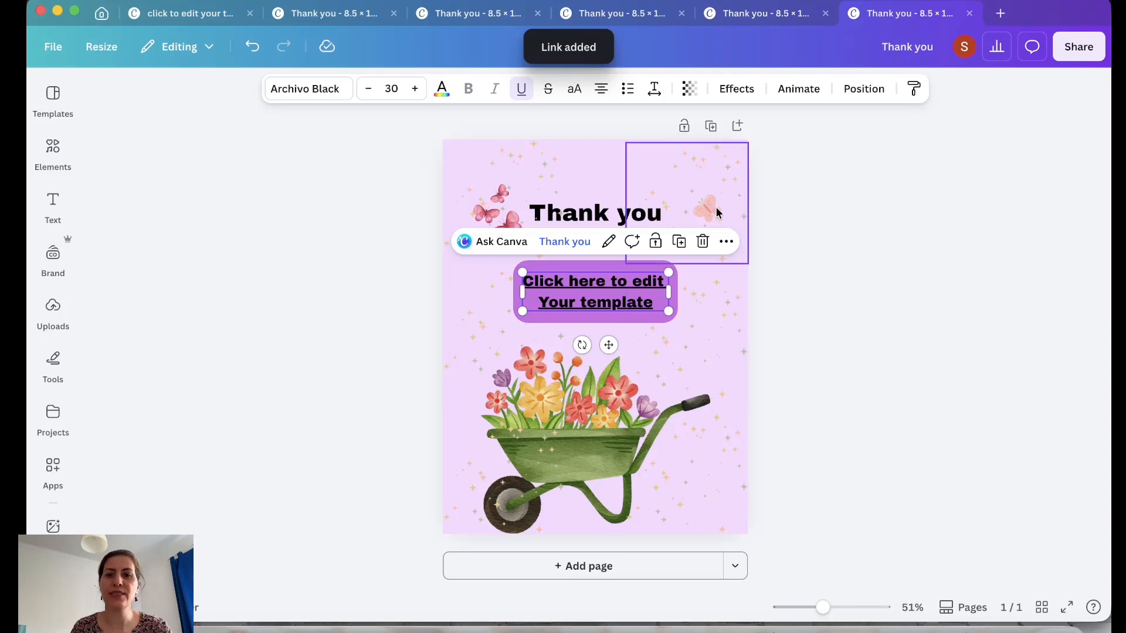
Open the download settings for the design and set the file type to PDF Standard.
click(1076, 57)
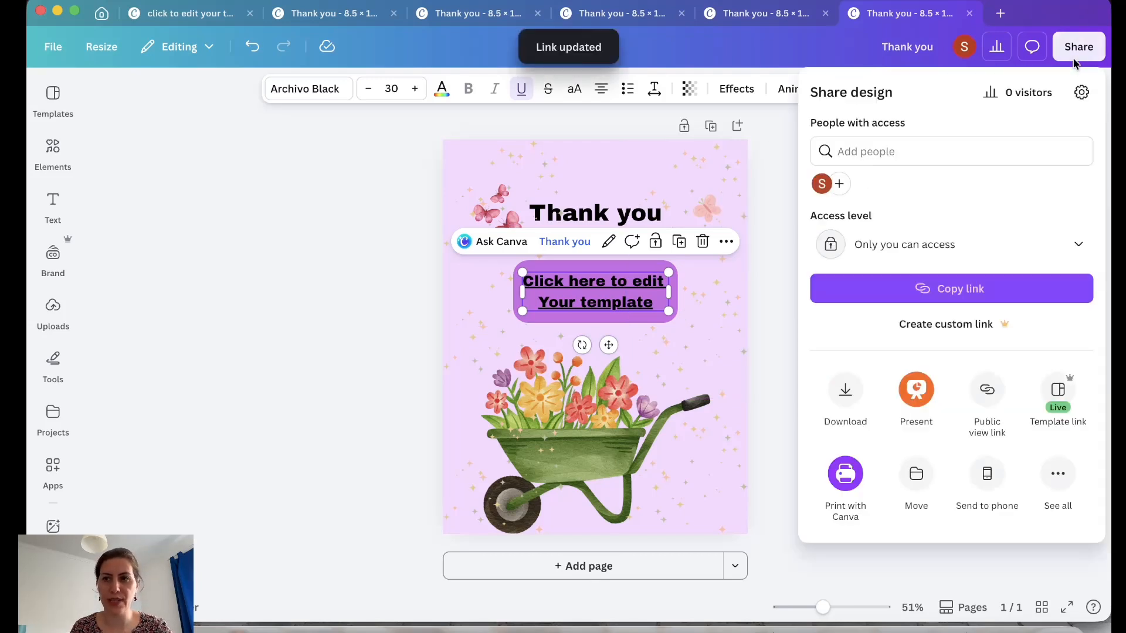
click(849, 385)
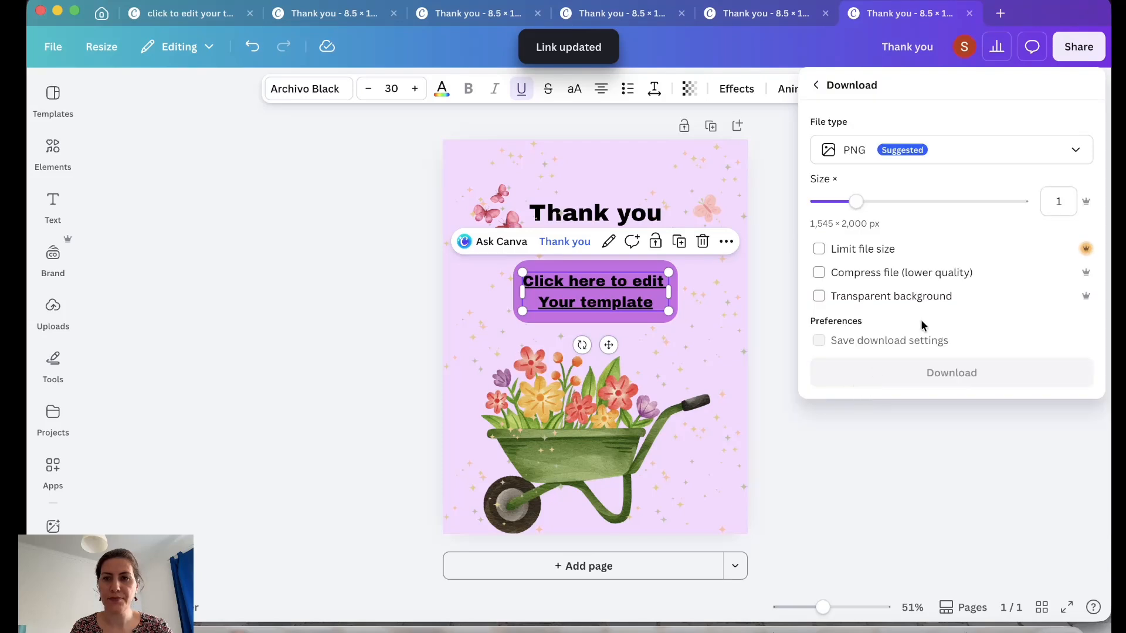
click(960, 162)
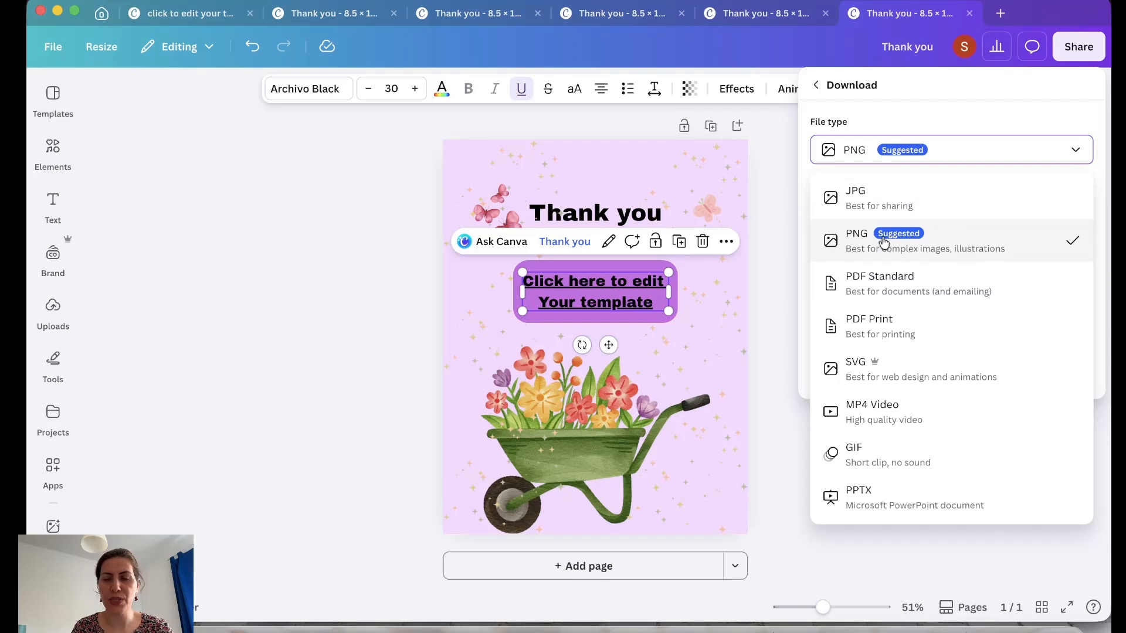
click(900, 289)
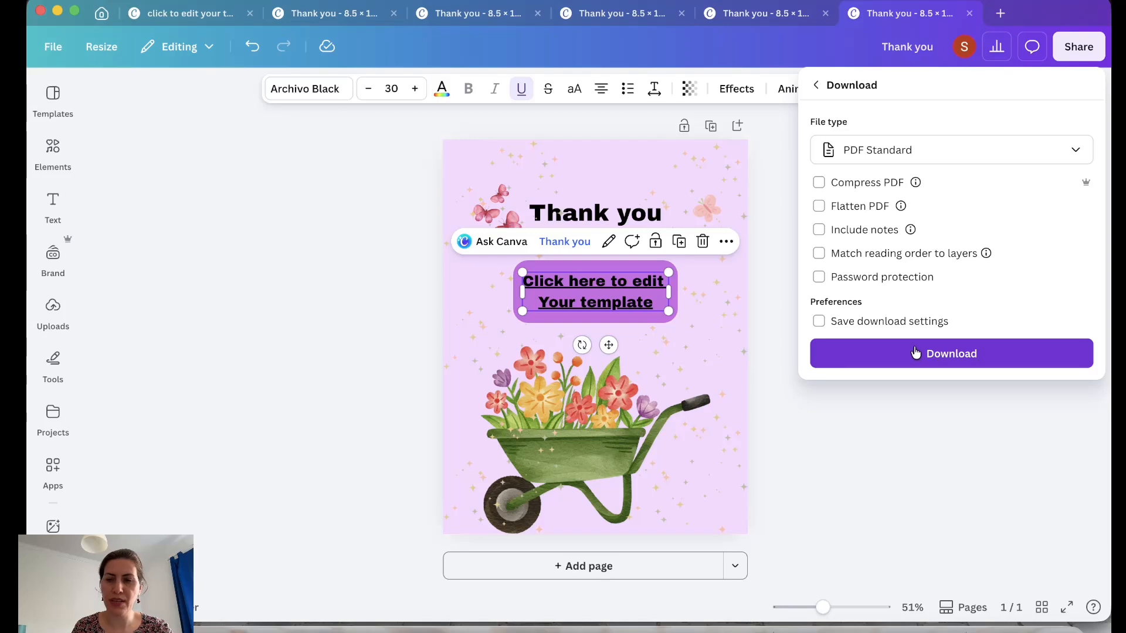
click(931, 150)
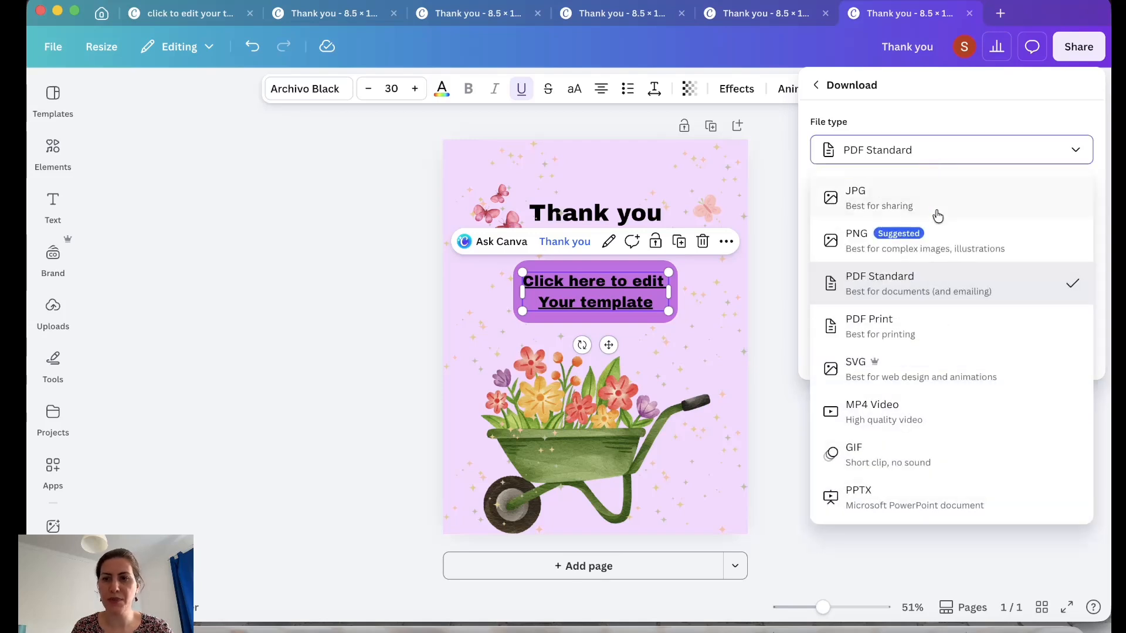
click(906, 333)
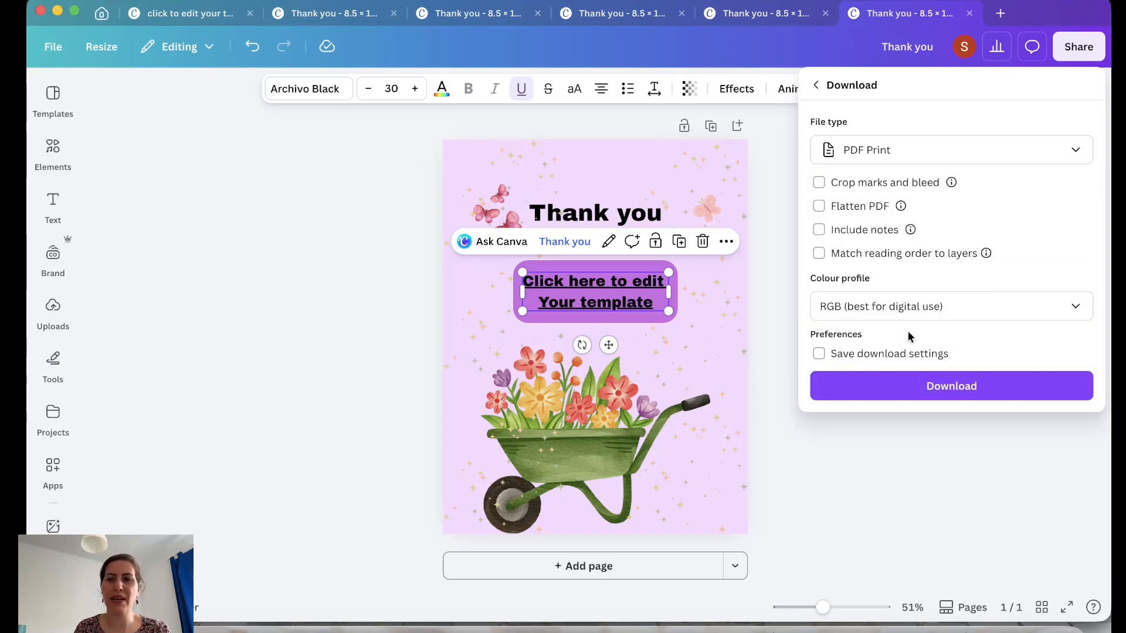
click(955, 163)
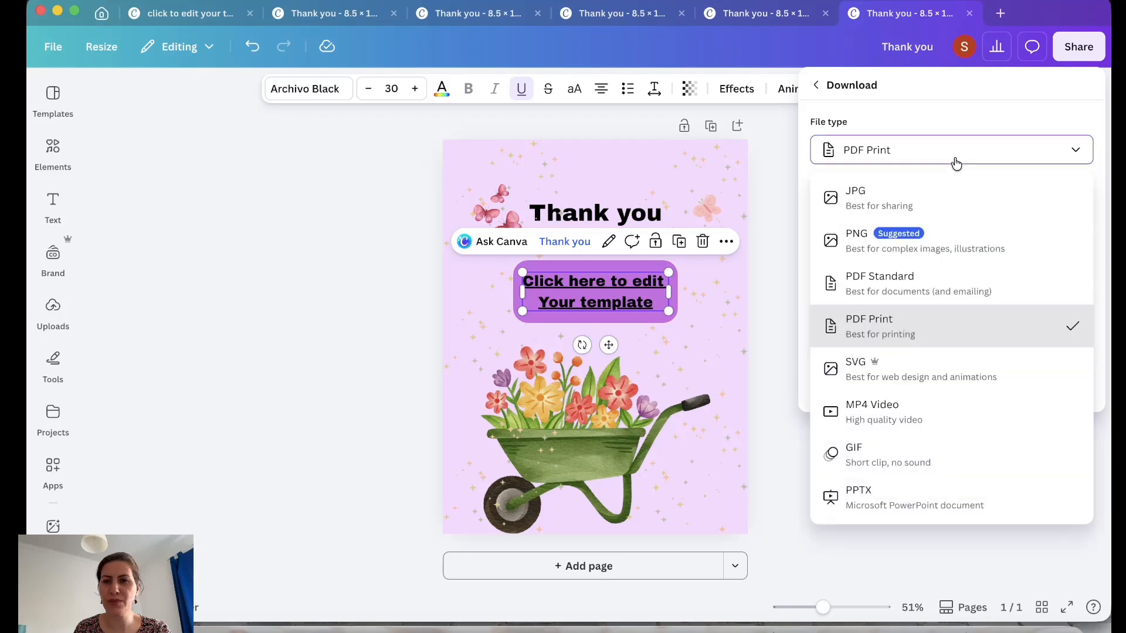
click(897, 281)
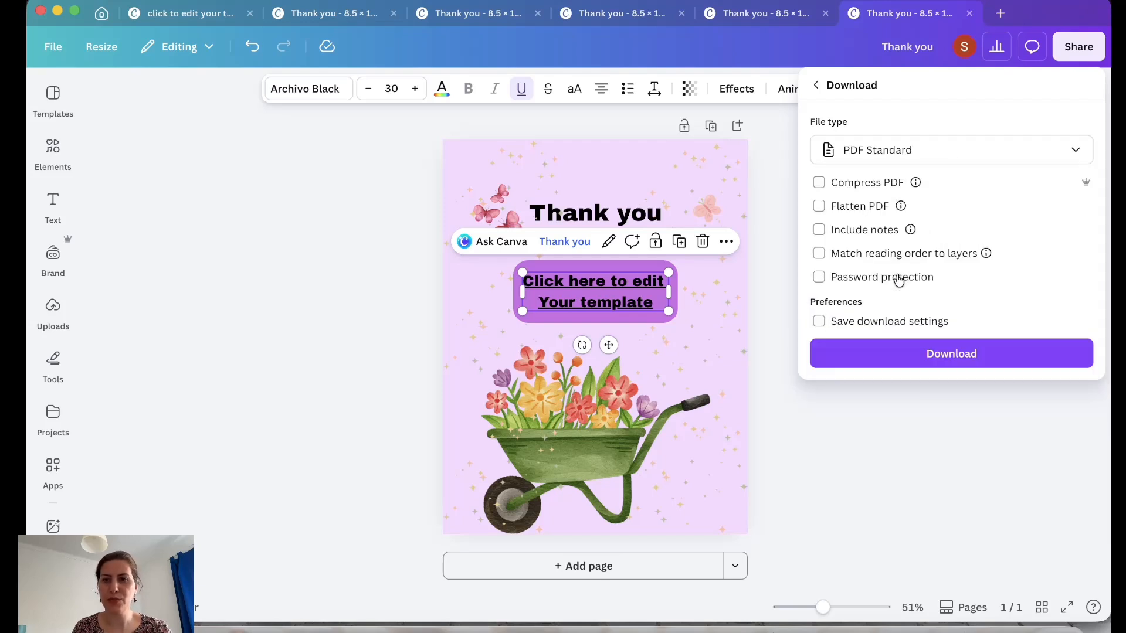
Download the design and save it as Thank you.pdf in the Downloads folder.
click(913, 358)
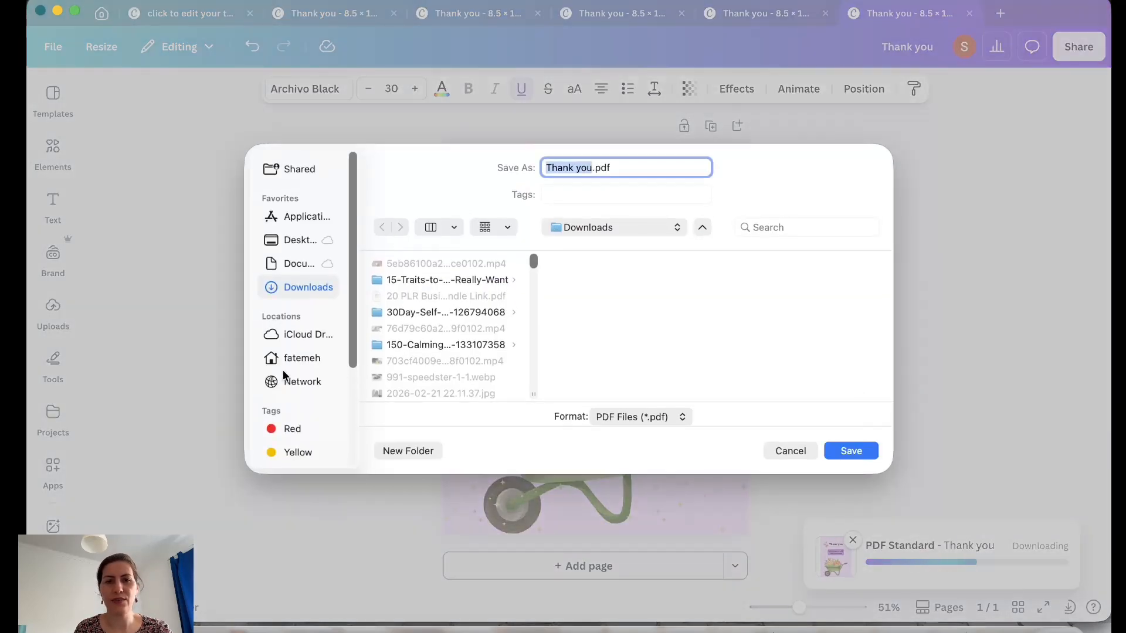
click(863, 449)
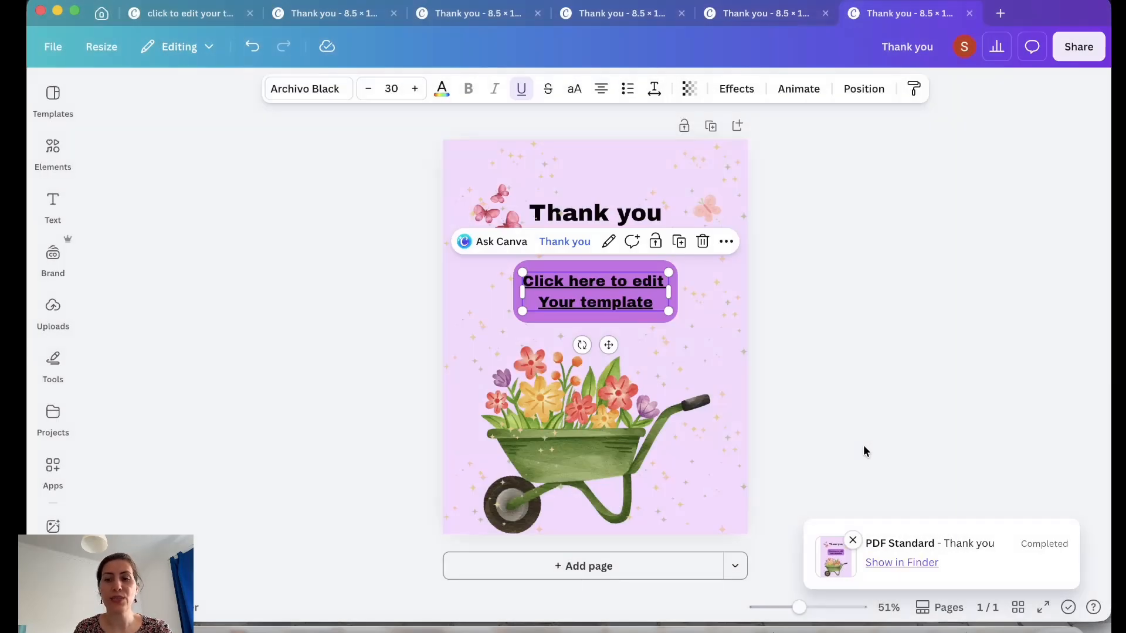